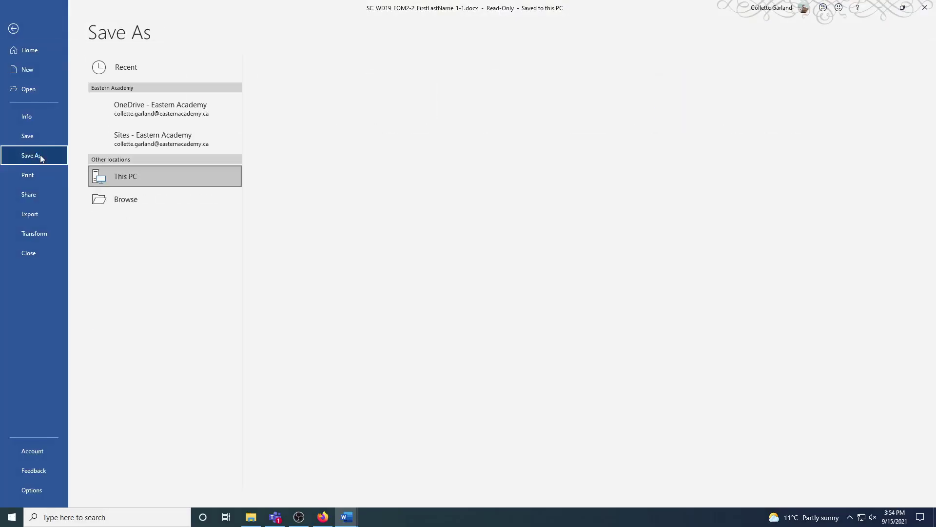
Save the paper to the Documents folder with the file name's version number changed to 2.
{"action": "left_click", "coordinate": [126, 222]}
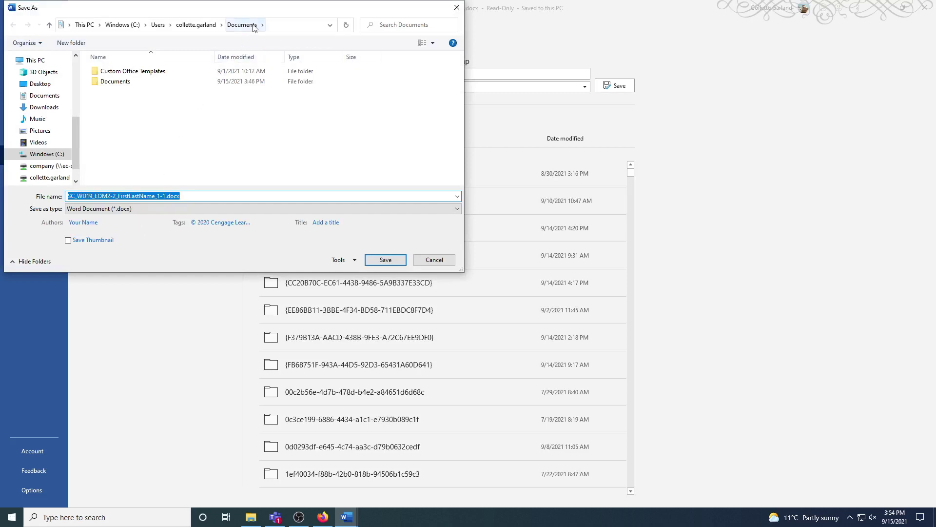
{"action": "left_click", "coordinate": [56, 99]}
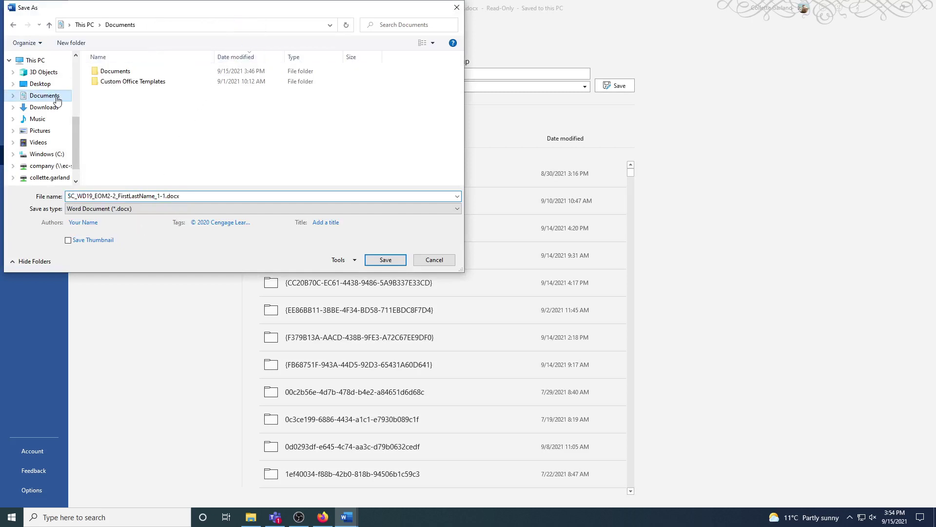
{"action": "left_click", "coordinate": [172, 197]}
{"action": "double_click", "coordinate": [185, 199]}
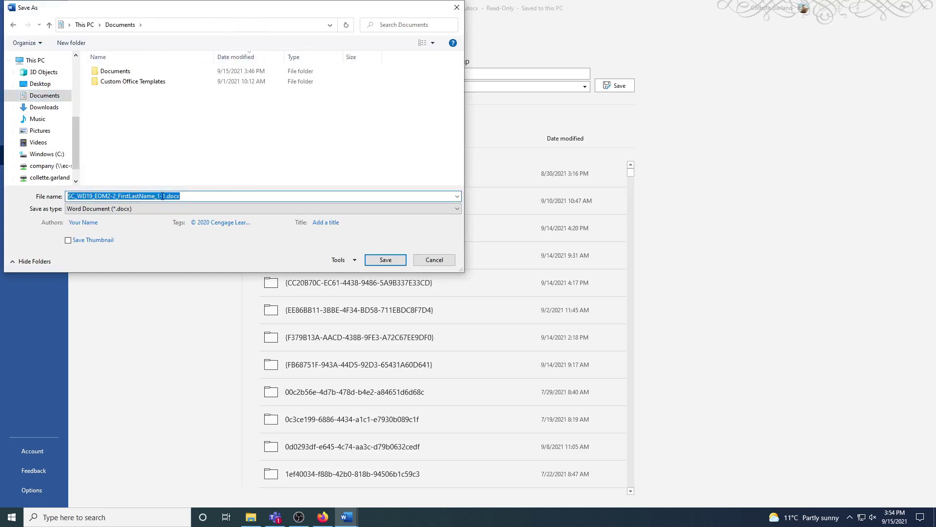
{"action": "left_click", "coordinate": [162, 196]}
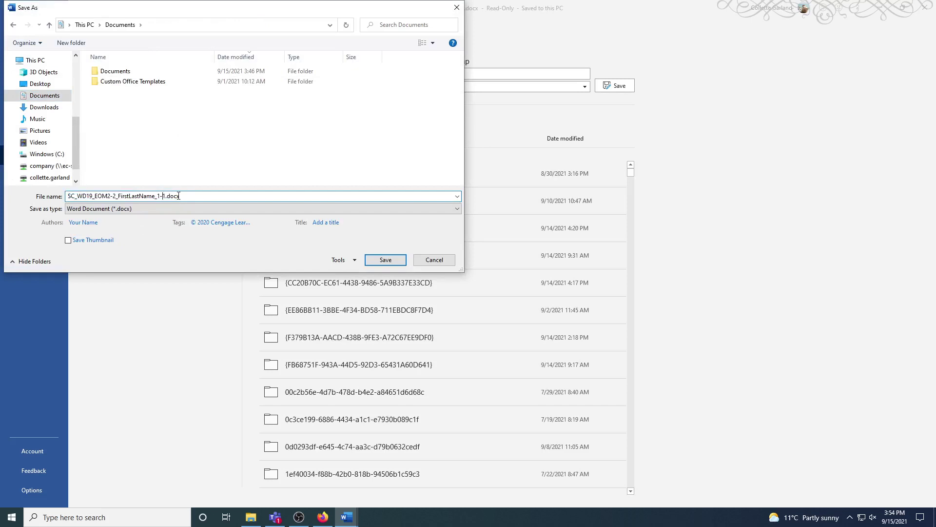
{"action": "key", "text": "BackSpace"}
{"action": "key", "text": "BackSpace"}
{"action": "key", "text": "Delete"}
{"action": "type", "text": "2"}
{"action": "left_click", "coordinate": [374, 259]}
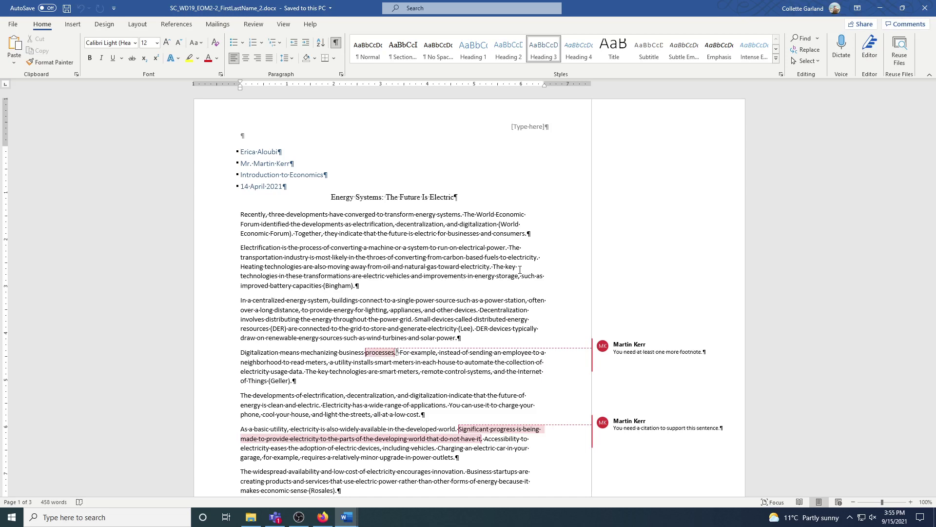
Change the Normal style to Times New Roman, 12 pt, with 1.5 line spacing.
{"action": "left_click", "coordinate": [361, 51]}
{"action": "right_click", "coordinate": [361, 51]}
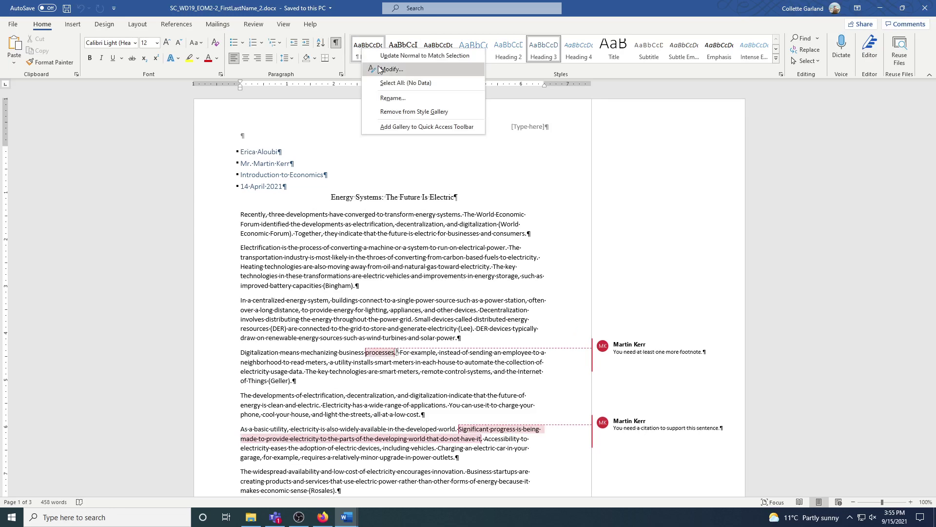
{"action": "left_click", "coordinate": [379, 65]}
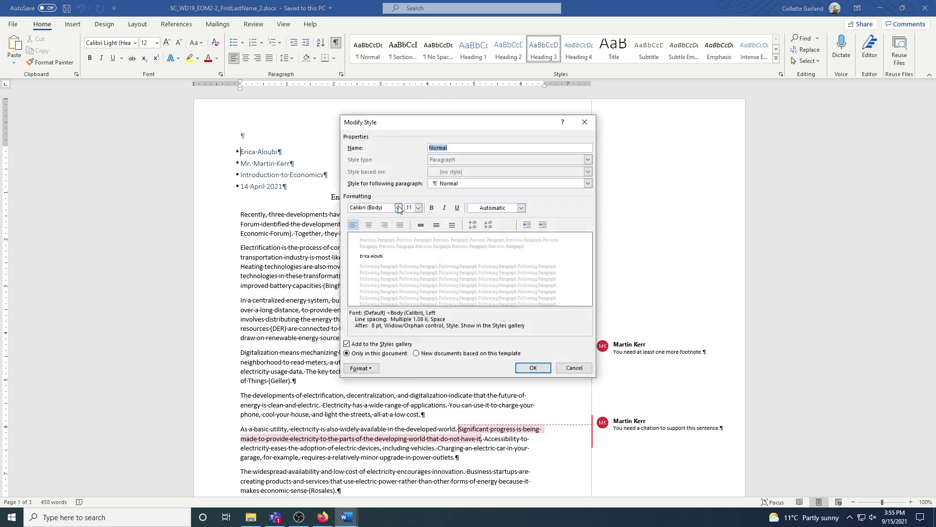
{"action": "left_click", "coordinate": [399, 208]}
{"action": "left_click", "coordinate": [394, 238]}
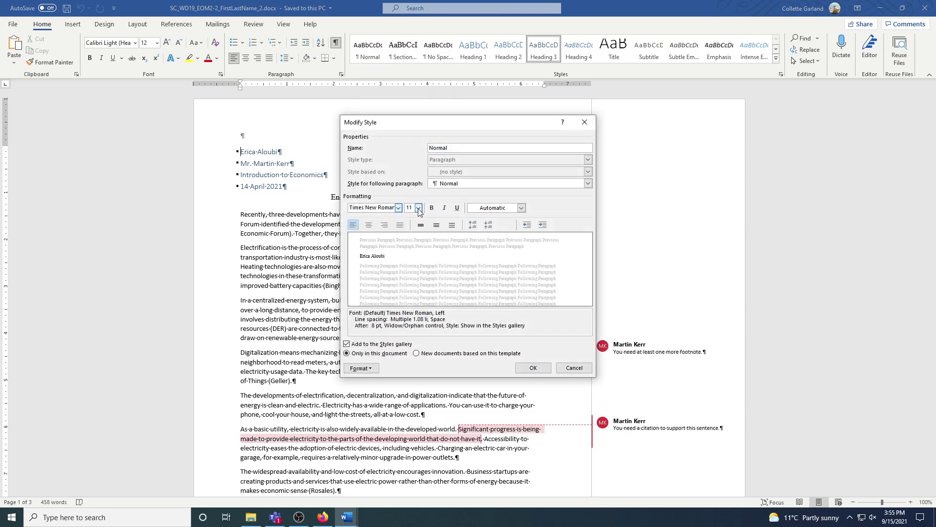
{"action": "left_click", "coordinate": [419, 209]}
{"action": "left_click", "coordinate": [412, 245]}
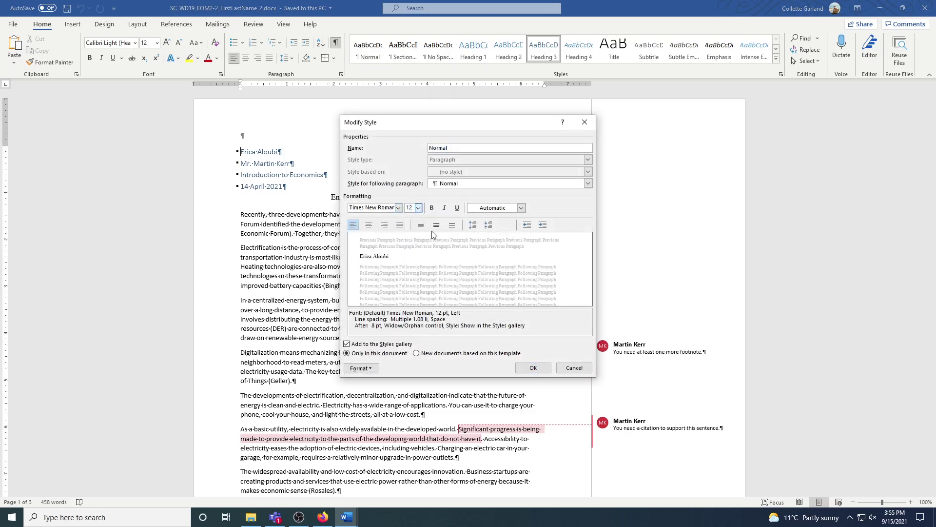
{"action": "left_click", "coordinate": [436, 226]}
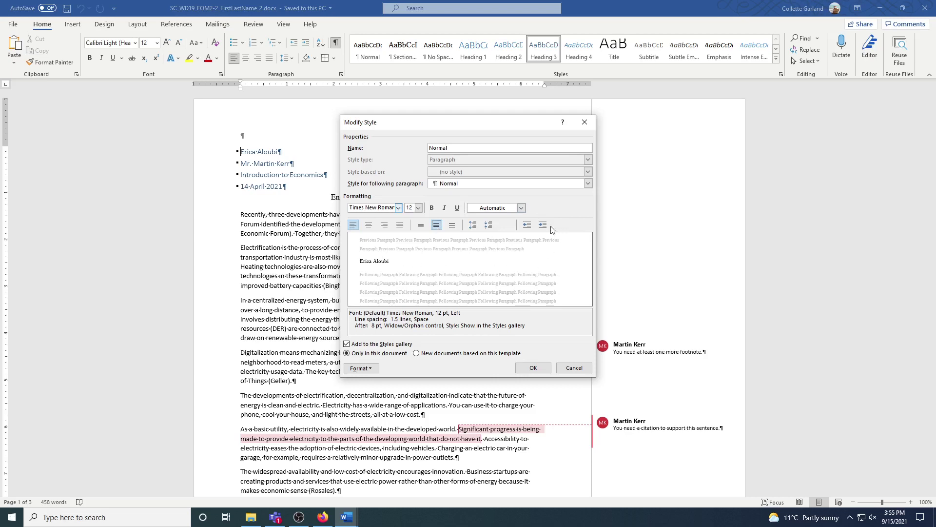
Set the Normal style's spacing after paragraphs to 0 pt and apply the modified style.
{"action": "left_click", "coordinate": [375, 371]}
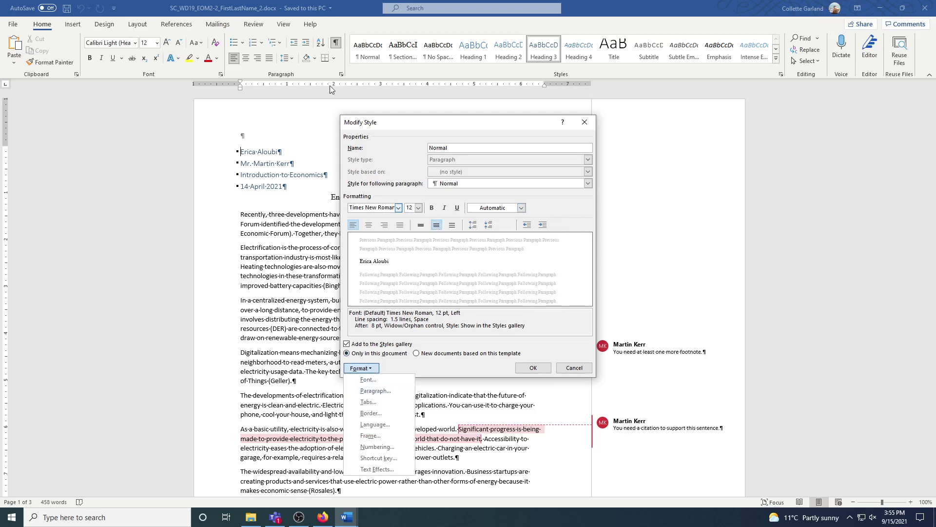
{"action": "left_click", "coordinate": [380, 391]}
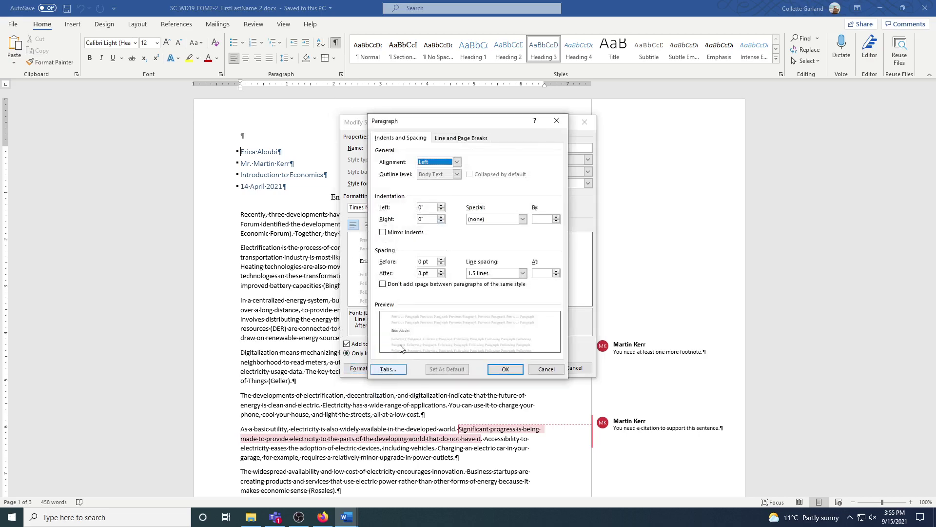
{"action": "left_click", "coordinate": [441, 276]}
{"action": "left_click", "coordinate": [441, 276]}
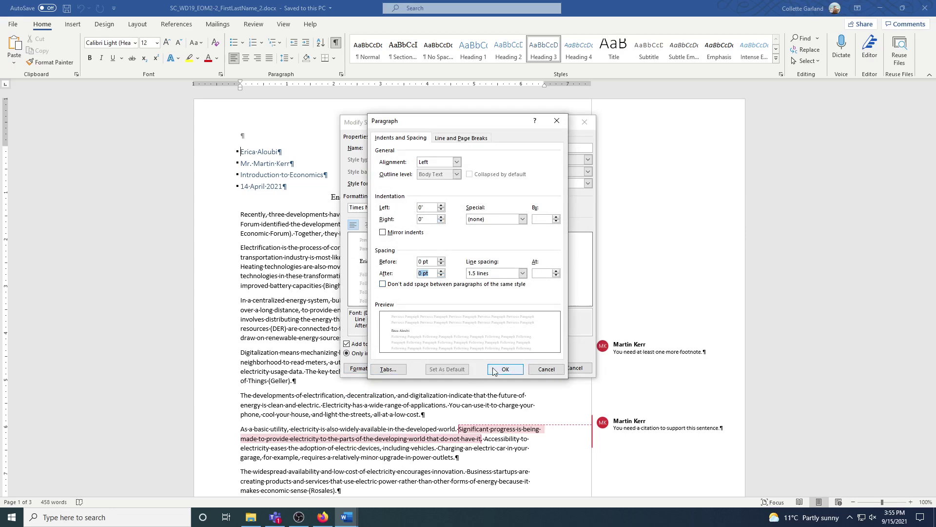
{"action": "left_click", "coordinate": [494, 371]}
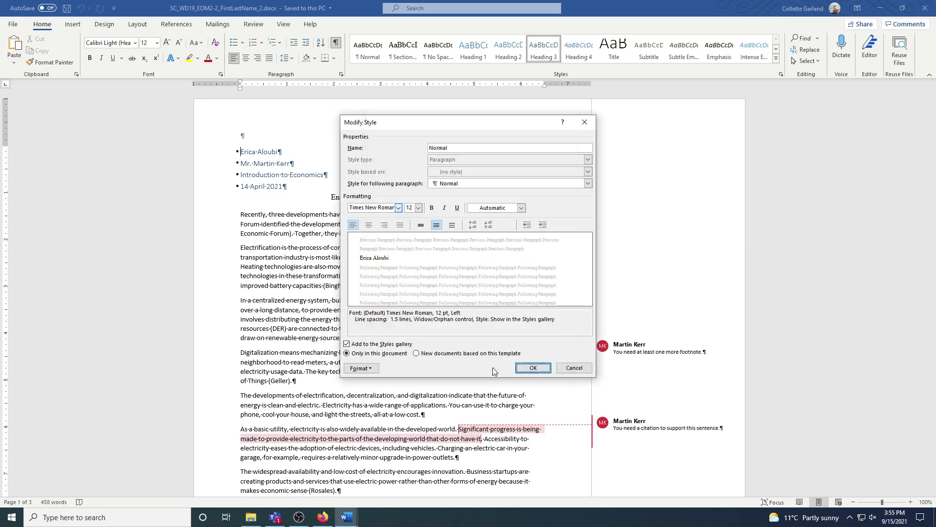
{"action": "left_click", "coordinate": [534, 369]}
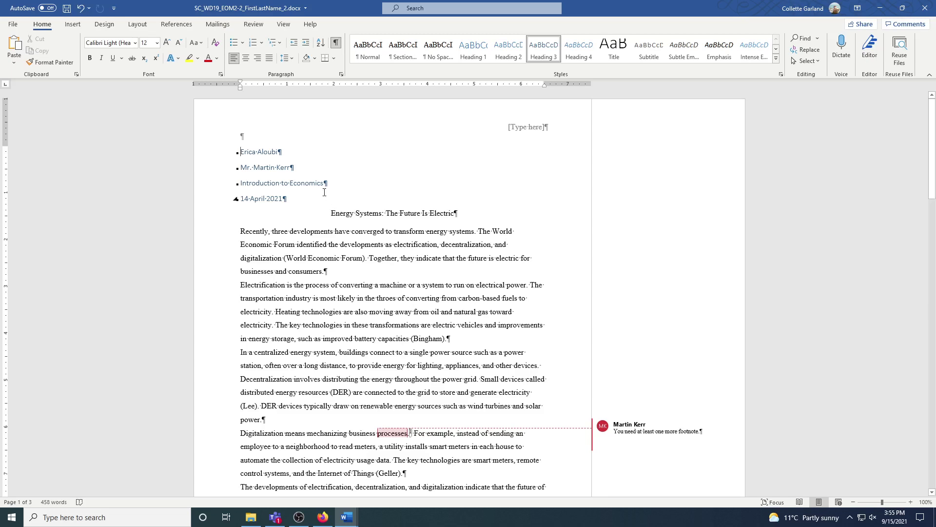
Apply the Normal style to the four identification lines above the title, removing their bullets.
{"action": "triple_click", "coordinate": [254, 152]}
{"action": "left_click_drag", "start_coordinate": [251, 198], "coordinate": [288, 196]}
{"action": "left_click", "coordinate": [301, 213]}
{"action": "left_click", "coordinate": [243, 157]}
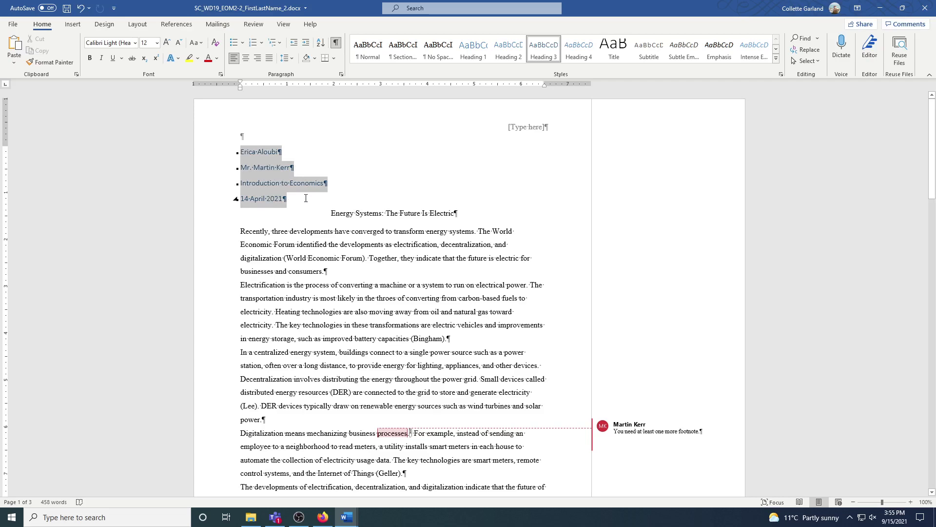
{"action": "left_click", "coordinate": [369, 55]}
{"action": "left_click", "coordinate": [369, 55]}
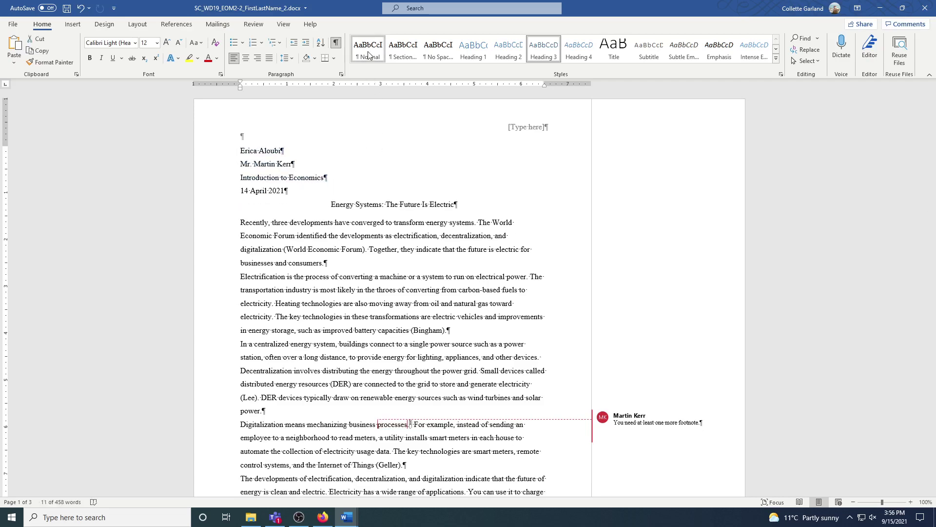
{"action": "left_click", "coordinate": [384, 235]}
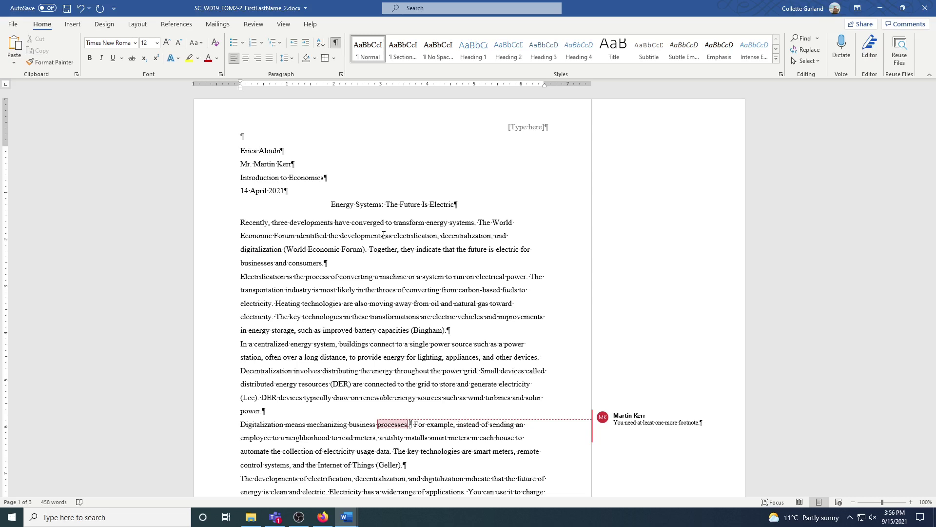
Enter the author's last name in the header, followed by a plain page number at the current position.
{"action": "double_click", "coordinate": [518, 128]}
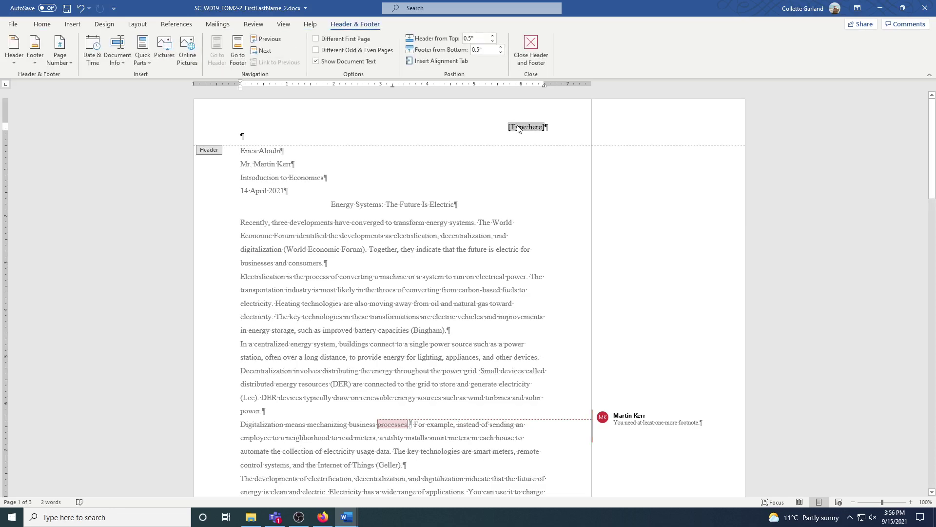
{"action": "type", "text": "Aloubi"}
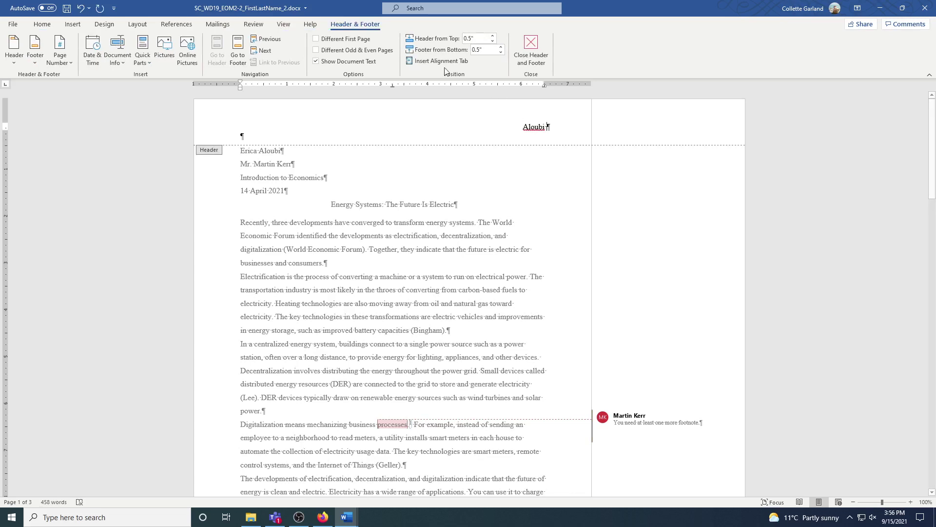
{"action": "left_click", "coordinate": [60, 59]}
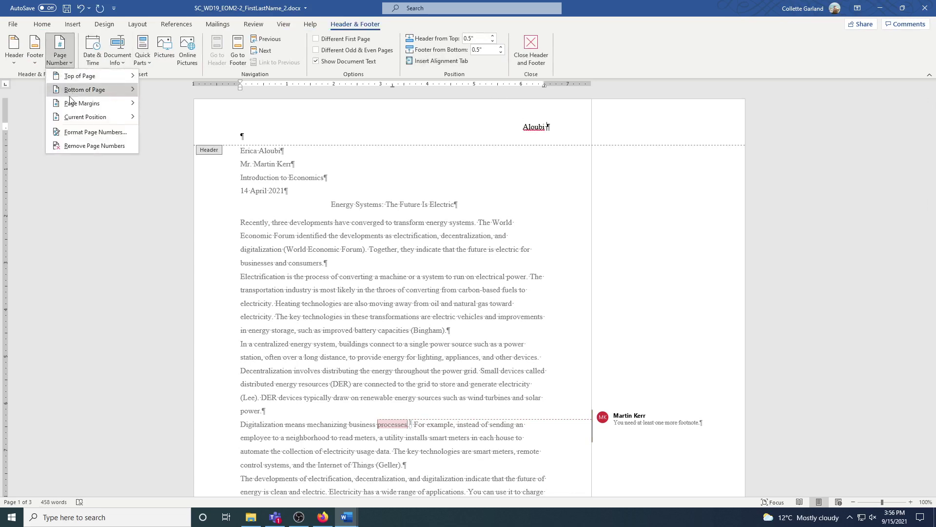
{"action": "left_click", "coordinate": [73, 117]}
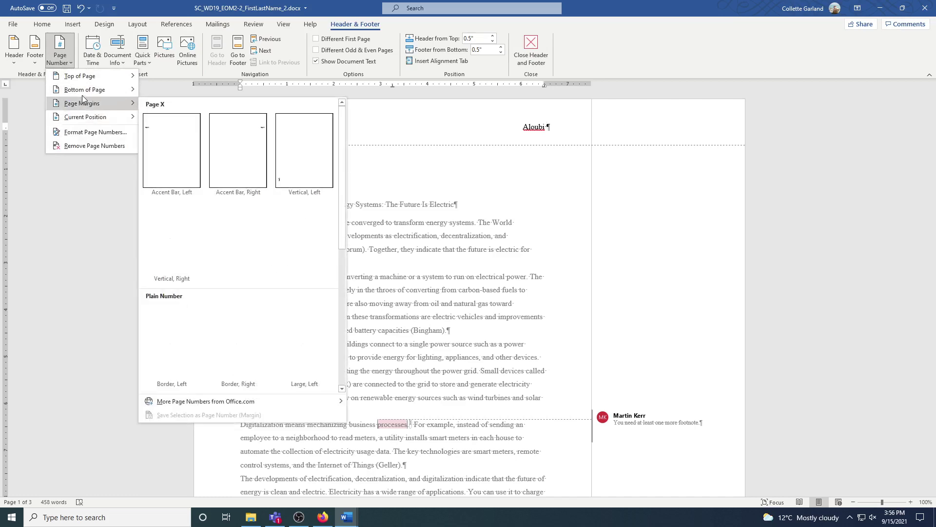
{"action": "mouse_move", "coordinate": [84, 91]}
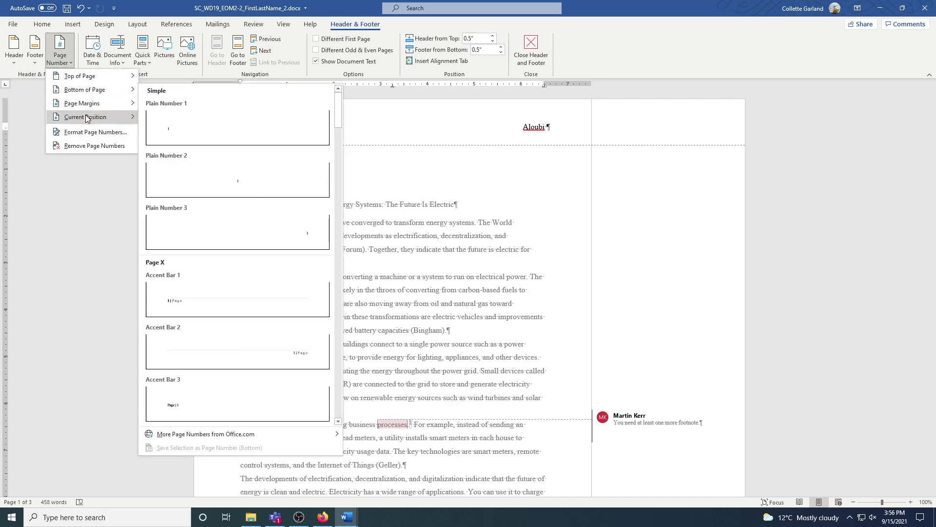
{"action": "mouse_move", "coordinate": [83, 117]}
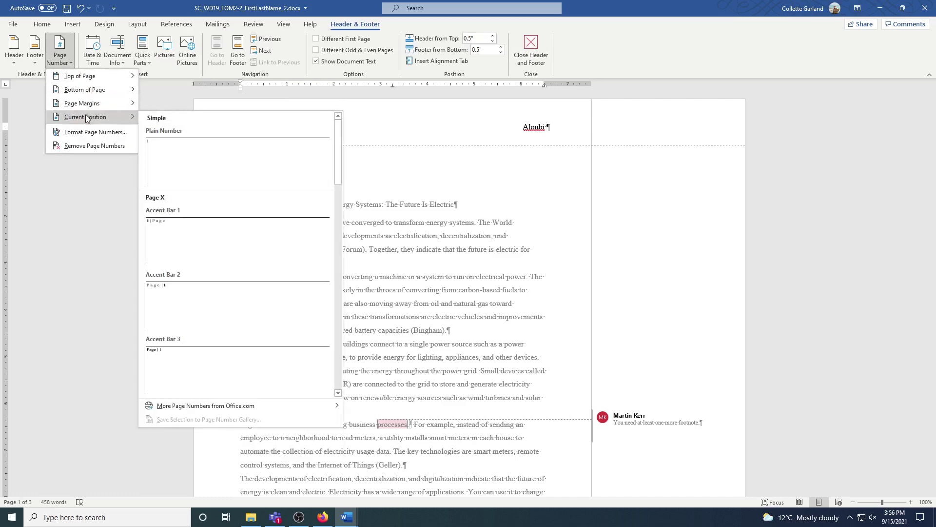
{"action": "left_click", "coordinate": [176, 149]}
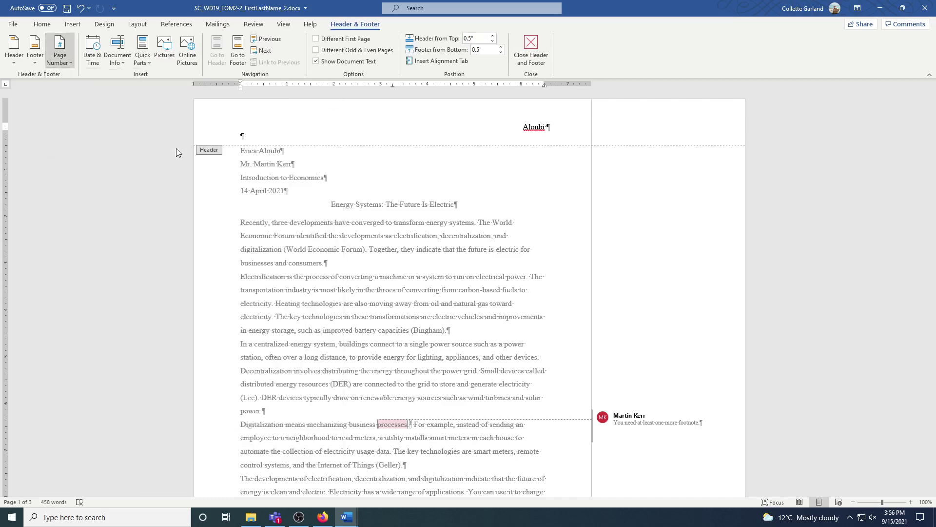
{"action": "left_click", "coordinate": [519, 50]}
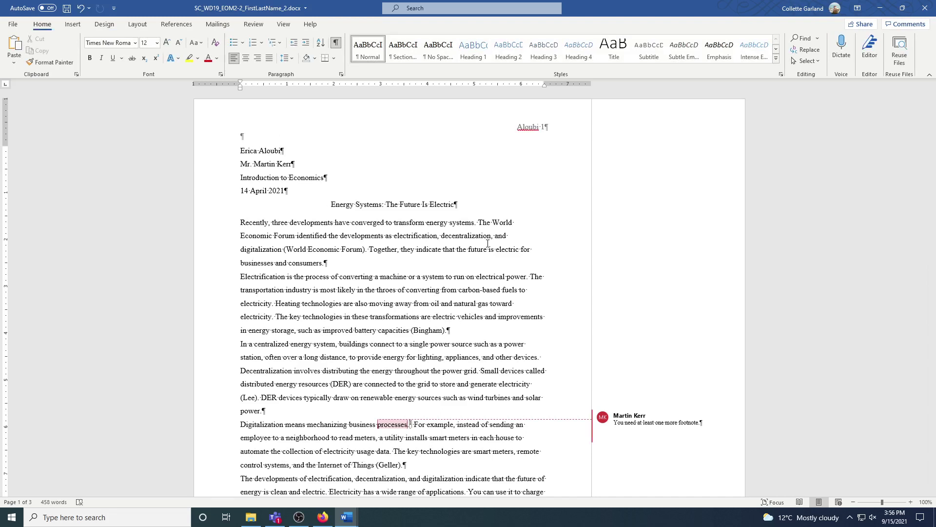
Select the body paragraphs across pages 1 and 2, from 'Recently' through 'power to consumers.'.
{"action": "left_click_drag", "start_coordinate": [253, 222], "coordinate": [335, 223]}
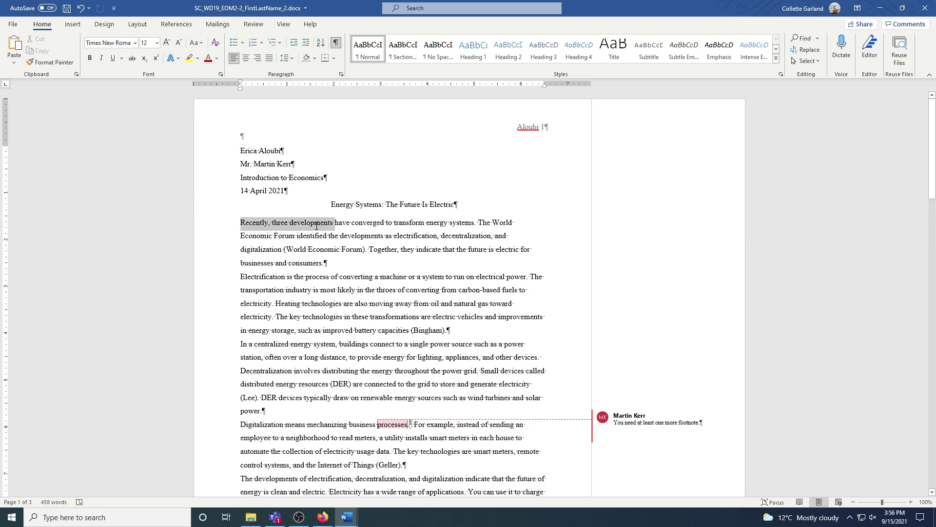
{"action": "left_click", "coordinate": [380, 239]}
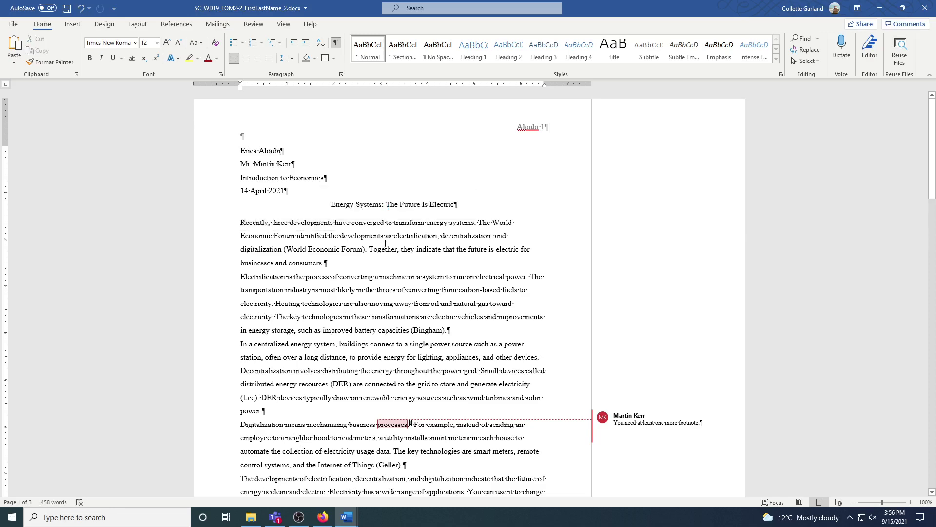
{"action": "scroll", "coordinate": [380, 242], "scroll_direction": "down", "scroll_amount": 8}
{"action": "scroll", "coordinate": [382, 243], "scroll_direction": "down", "scroll_amount": 4}
{"action": "left_click_drag", "start_coordinate": [342, 256], "coordinate": [277, 256]}
{"action": "left_click", "coordinate": [328, 256]}
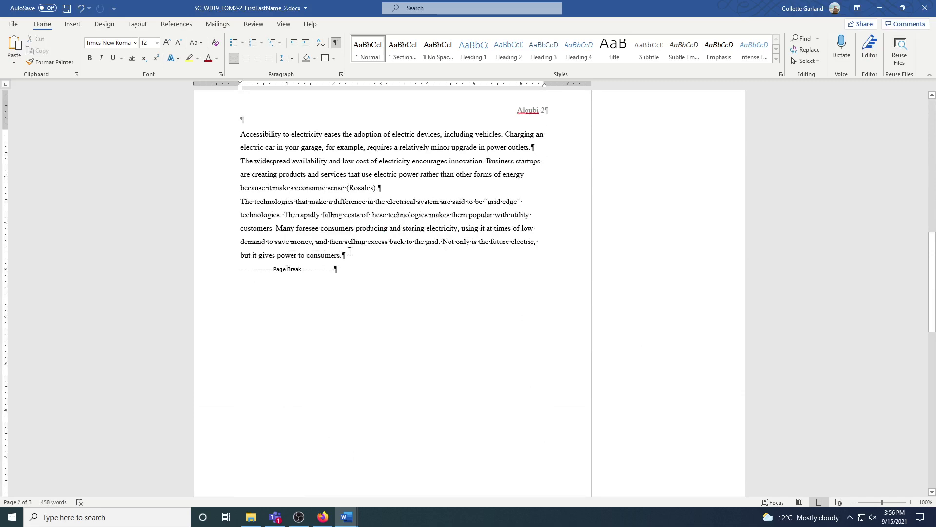
{"action": "left_click_drag", "start_coordinate": [343, 255], "coordinate": [237, 177]}
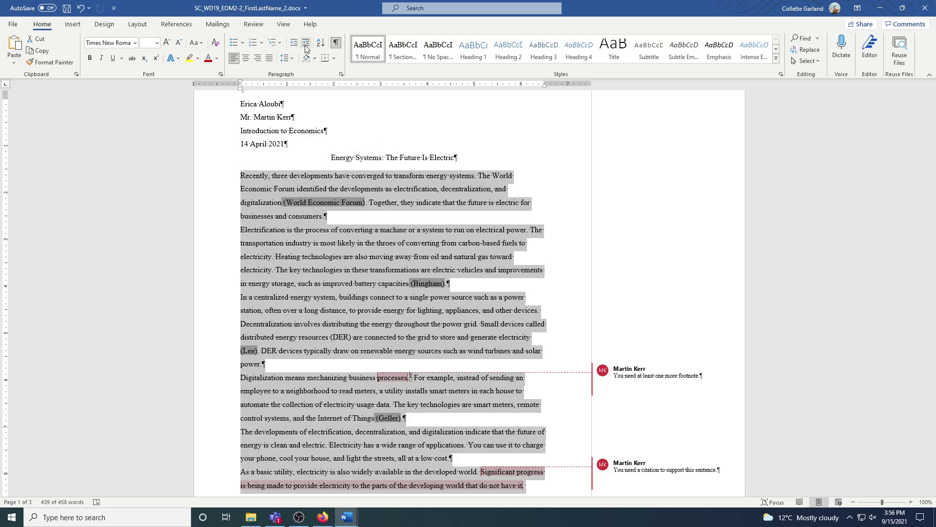
Give the selected paragraphs a First line special indent of 0.5" in the Paragraph dialog.
{"action": "left_click", "coordinate": [341, 74]}
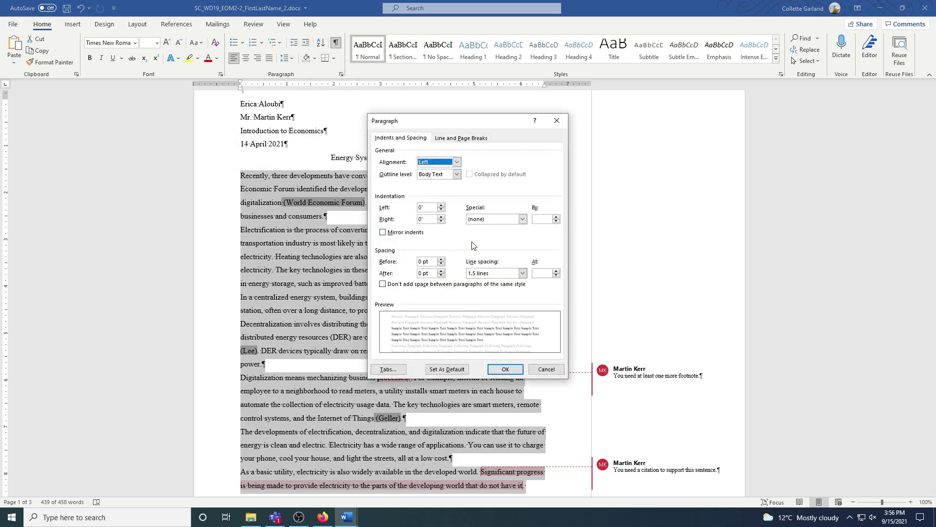
{"action": "left_click", "coordinate": [484, 220]}
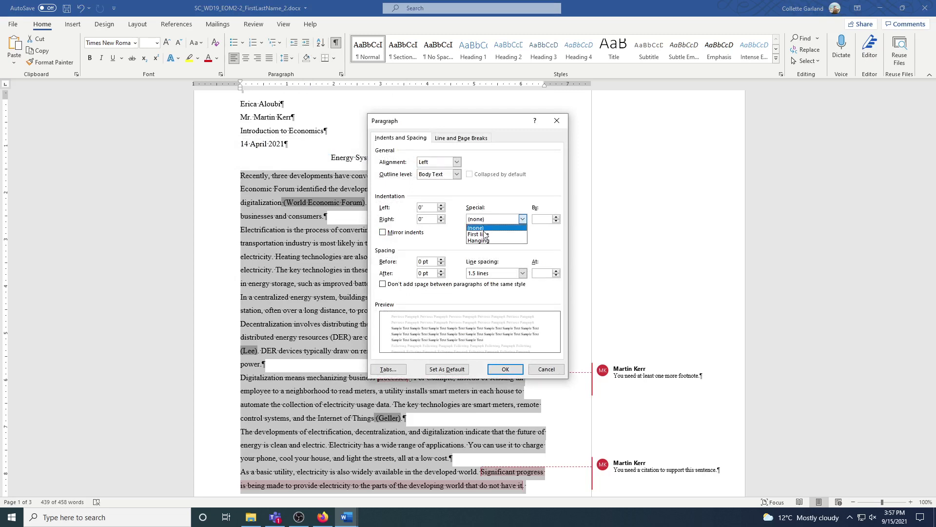
{"action": "left_click", "coordinate": [486, 235]}
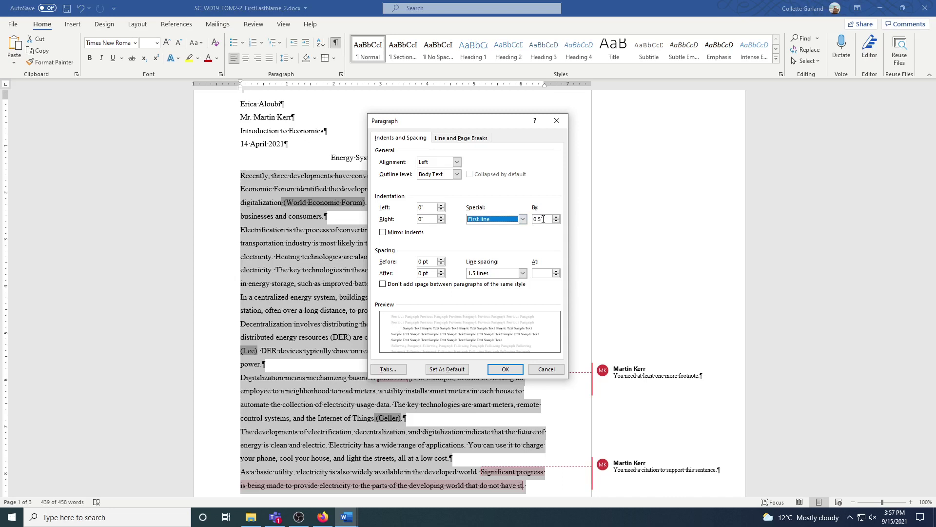
{"action": "left_click", "coordinate": [544, 219]}
{"action": "key", "text": "BackSpace"}
{"action": "key", "text": "BackSpace"}
{"action": "key", "text": "BackSpace"}
{"action": "key", "text": "BackSpace"}
{"action": "type", "text": "0.5"}
{"action": "left_click", "coordinate": [520, 374]}
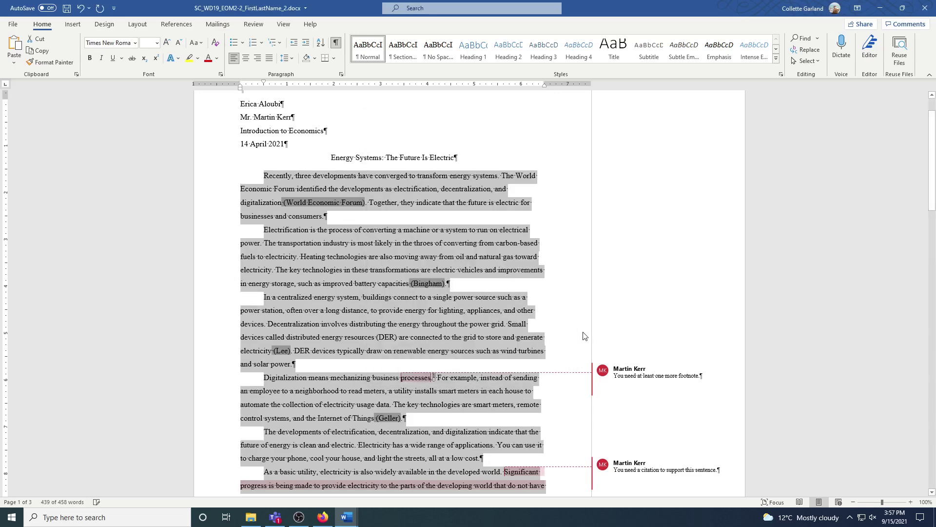
Add a footnote after 'power.' reading 'It can also mean providing electricity to a state or a region.'.
{"action": "left_click", "coordinate": [469, 310]}
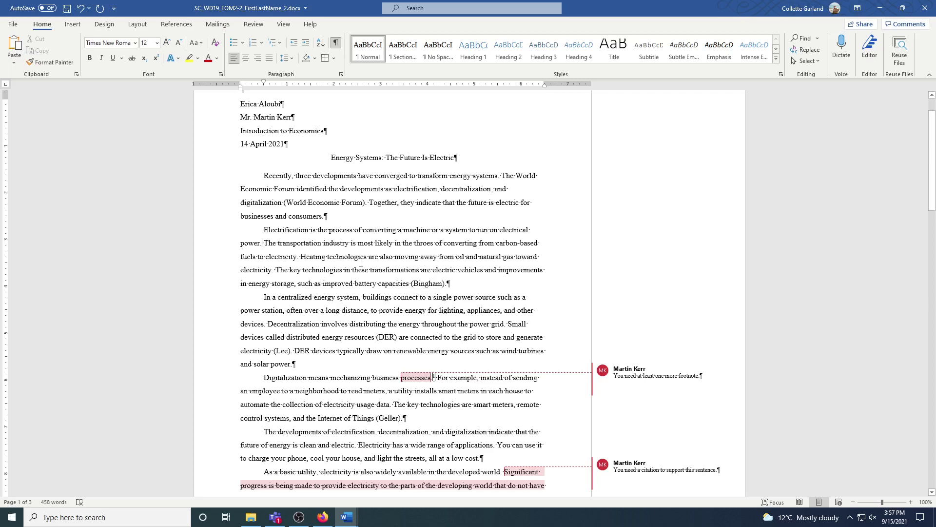
{"action": "left_click", "coordinate": [176, 26]}
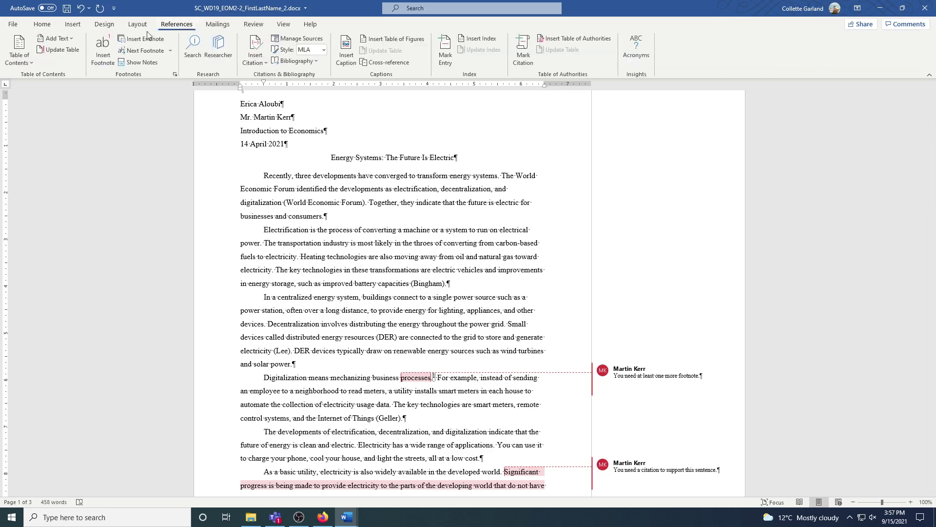
{"action": "left_click", "coordinate": [102, 67]}
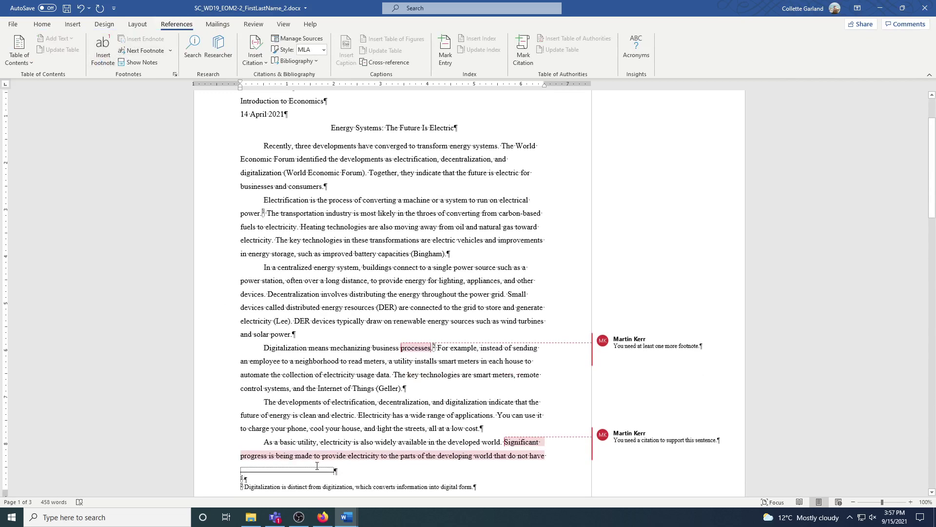
{"action": "type", "text": "It can also mean"}
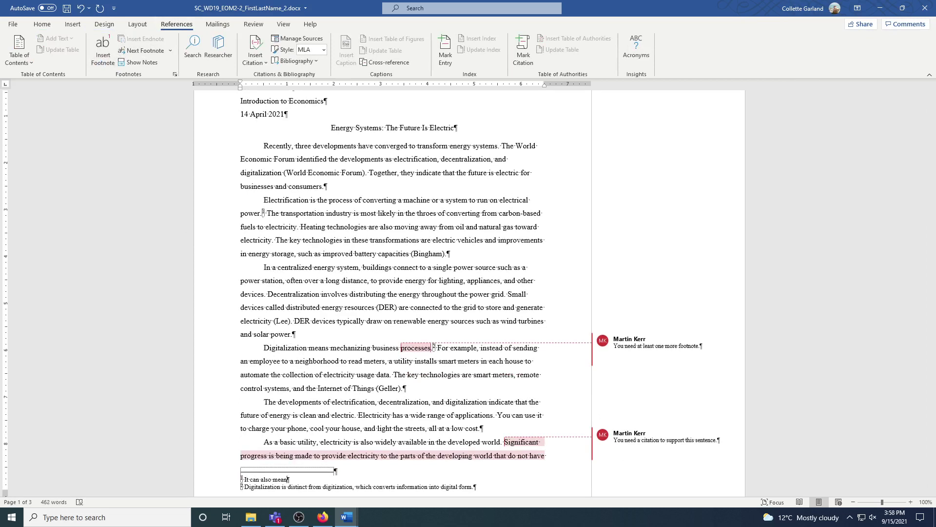
{"action": "type", "text": " providing electricity to a state or a region."}
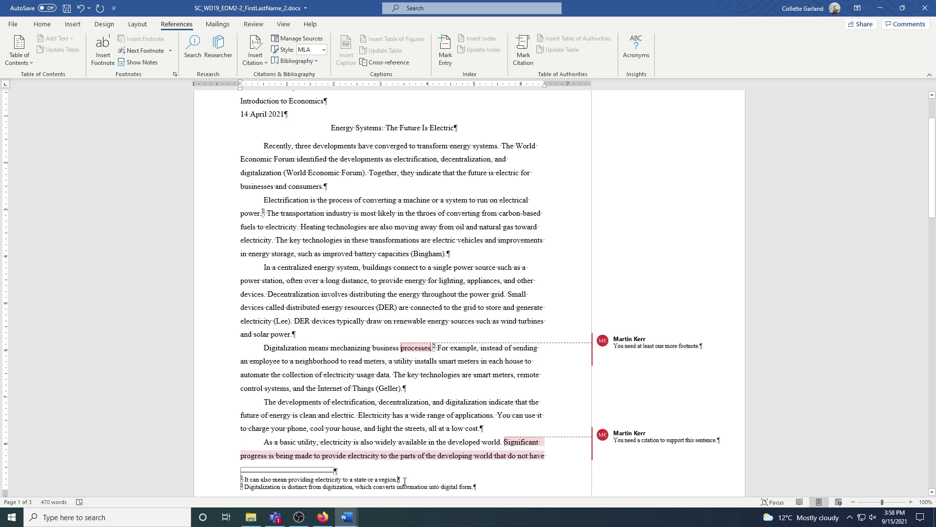
{"action": "left_click", "coordinate": [419, 396]}
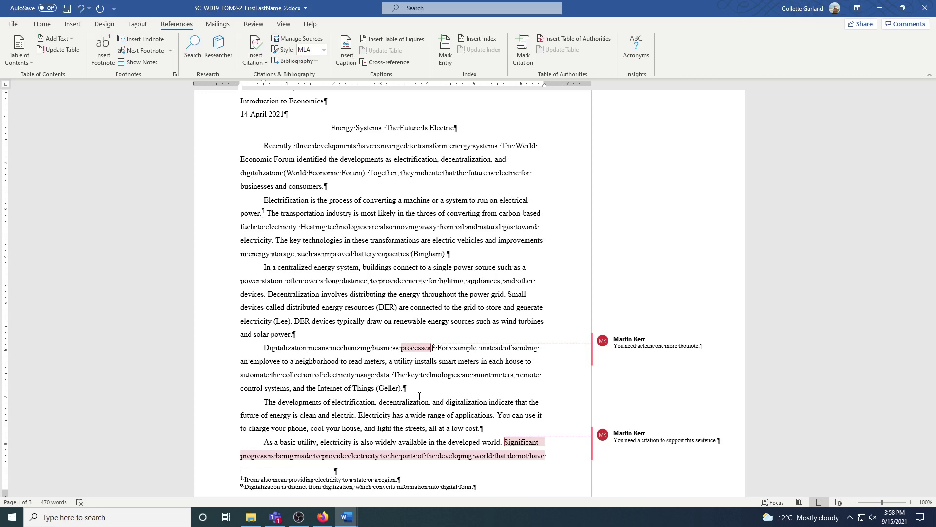
{"action": "left_click", "coordinate": [380, 479]}
Set the Footnote Text style to 12 pt with 1.5 line spacing.
{"action": "right_click", "coordinate": [380, 480]}
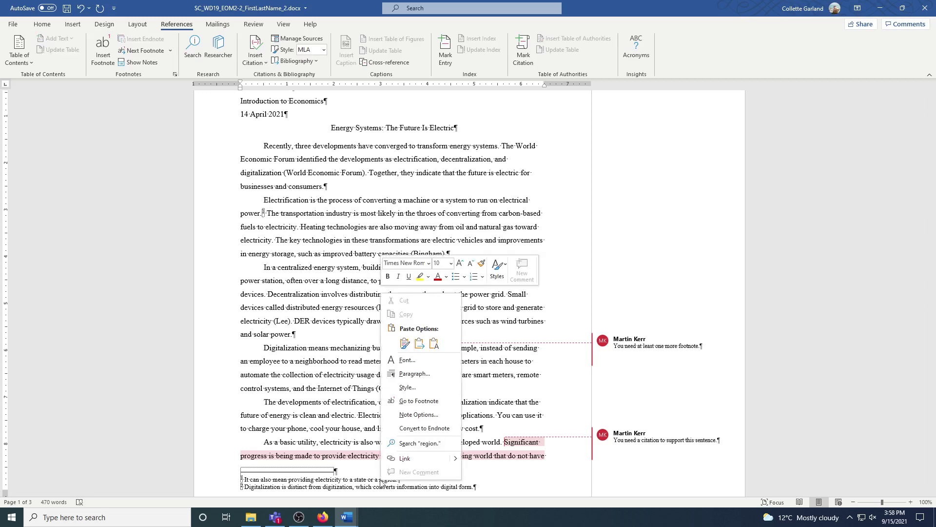
{"action": "left_click", "coordinate": [414, 388]}
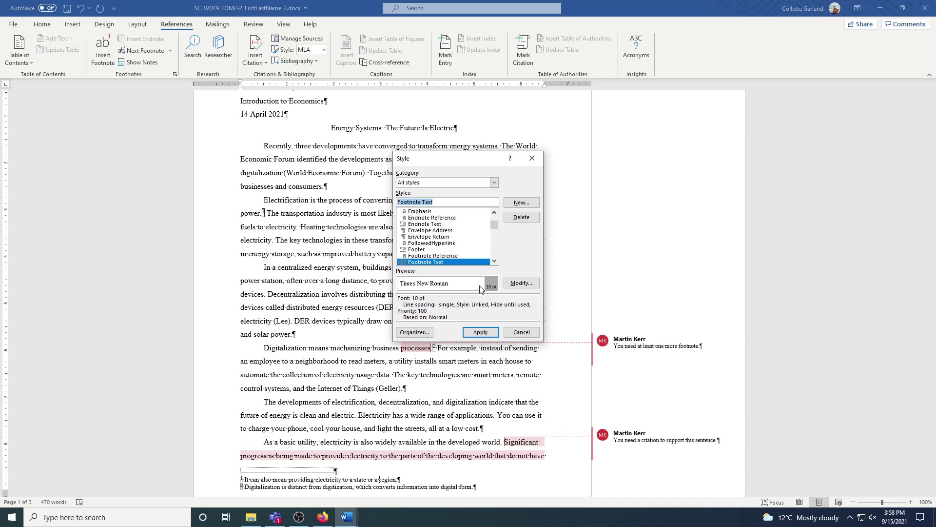
{"action": "left_click", "coordinate": [513, 286]}
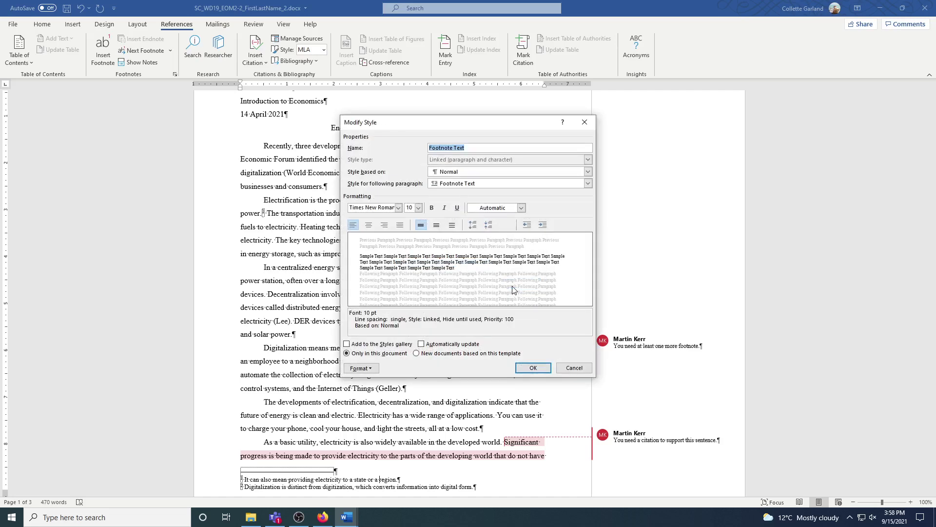
{"action": "left_click", "coordinate": [418, 208]}
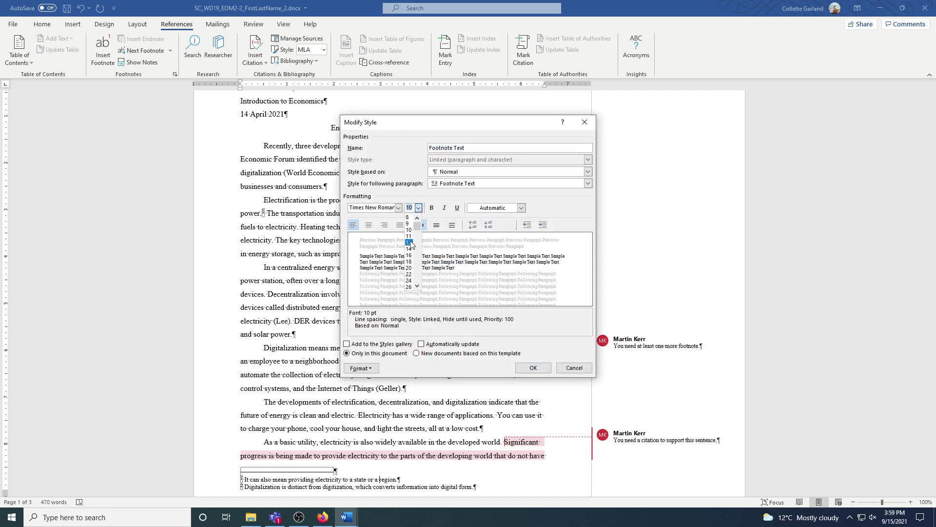
{"action": "left_click", "coordinate": [411, 242]}
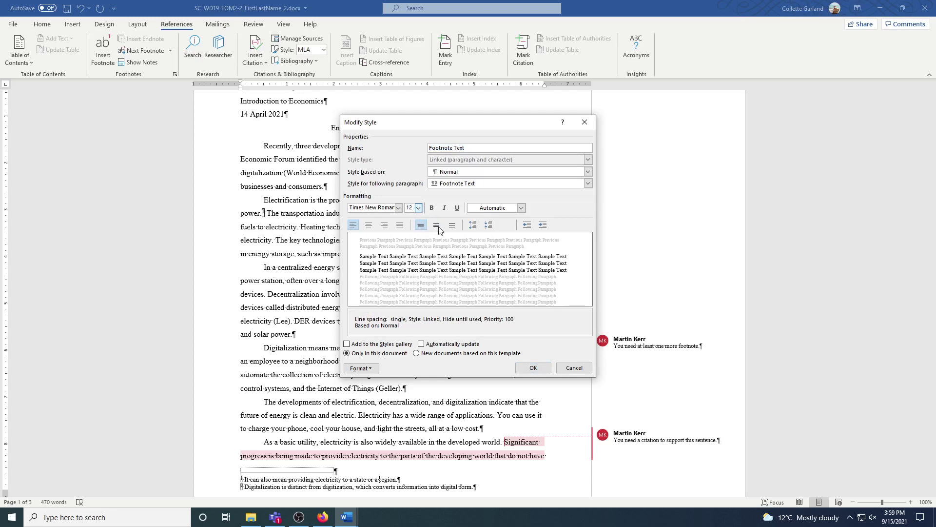
{"action": "left_click", "coordinate": [438, 227]}
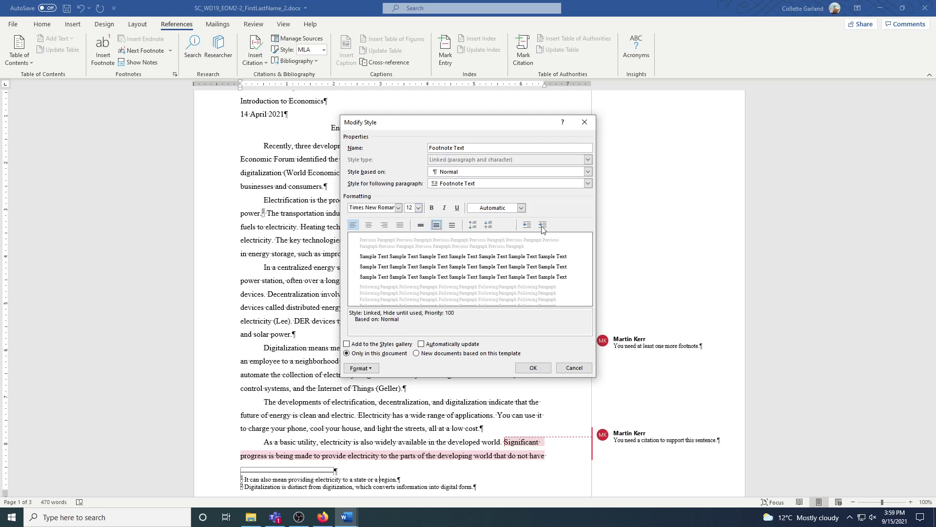
Add a 0.5" first-line indent to the Footnote Text style and apply it to the footnotes.
{"action": "left_click", "coordinate": [373, 369]}
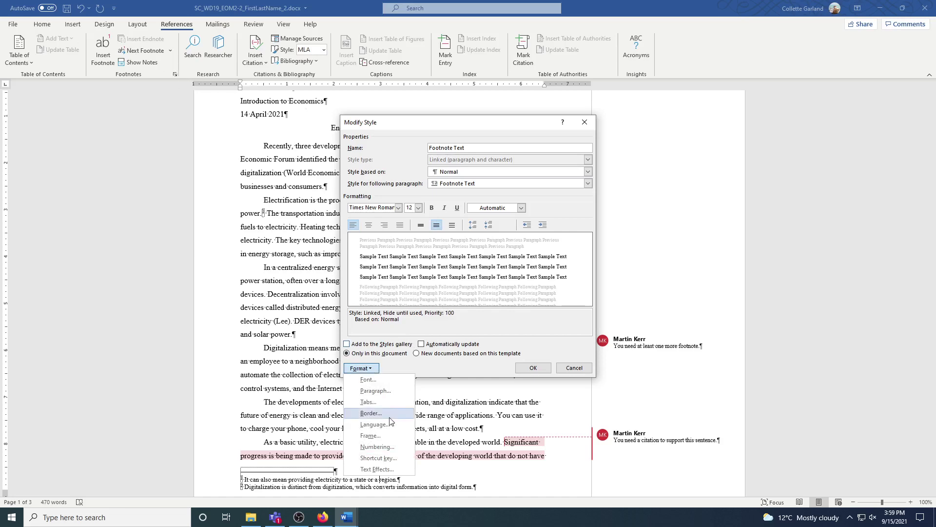
{"action": "left_click", "coordinate": [382, 392]}
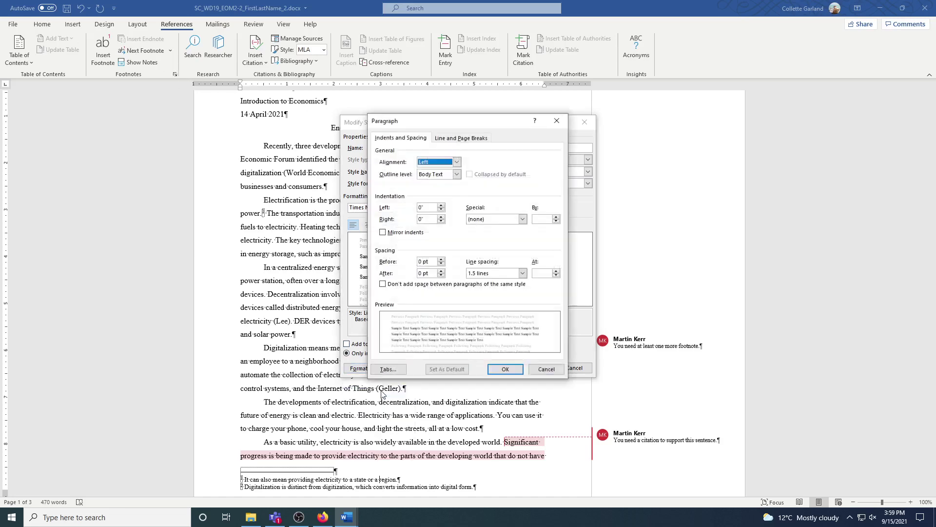
{"action": "left_click", "coordinate": [486, 220]}
{"action": "left_click", "coordinate": [488, 235]}
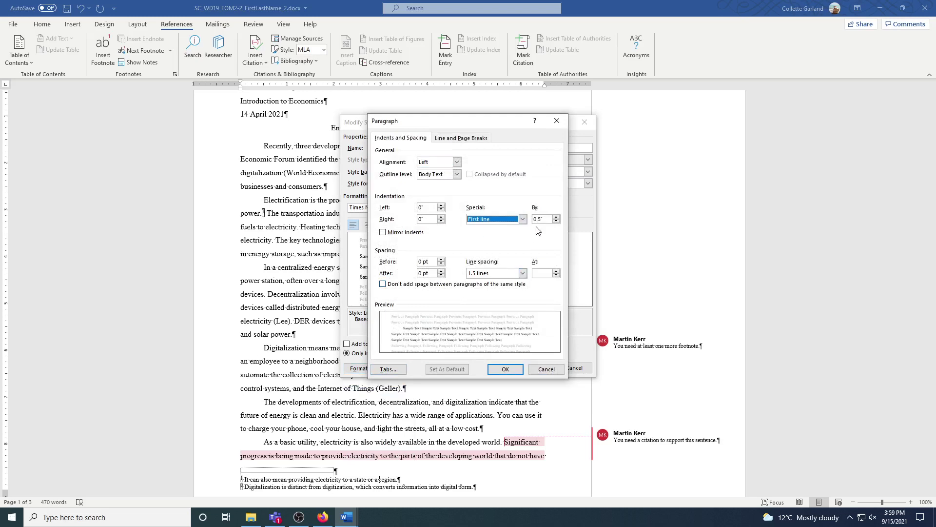
{"action": "left_click", "coordinate": [504, 370]}
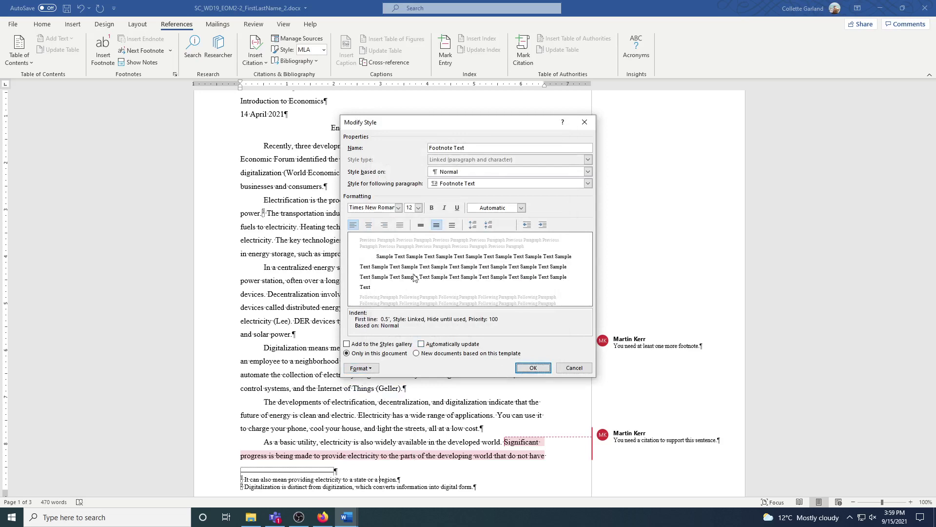
{"action": "left_click", "coordinate": [523, 371]}
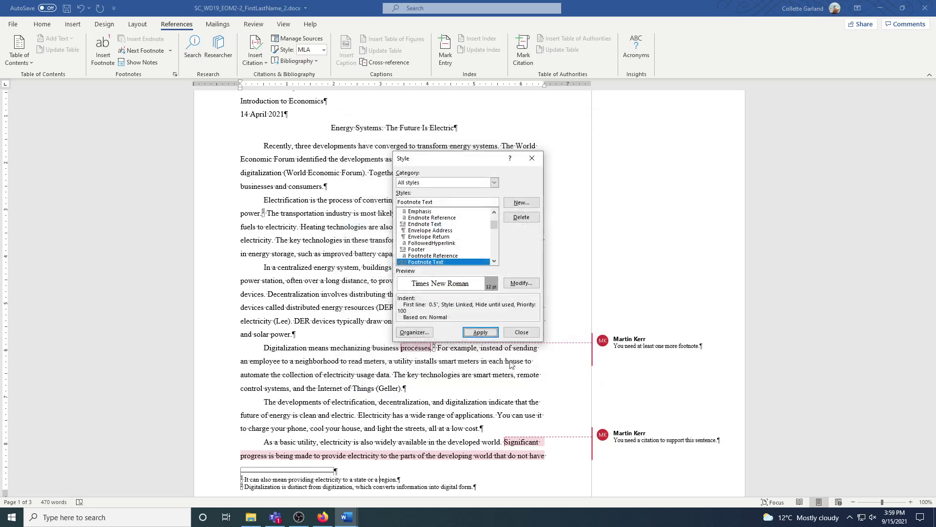
{"action": "left_click", "coordinate": [490, 333]}
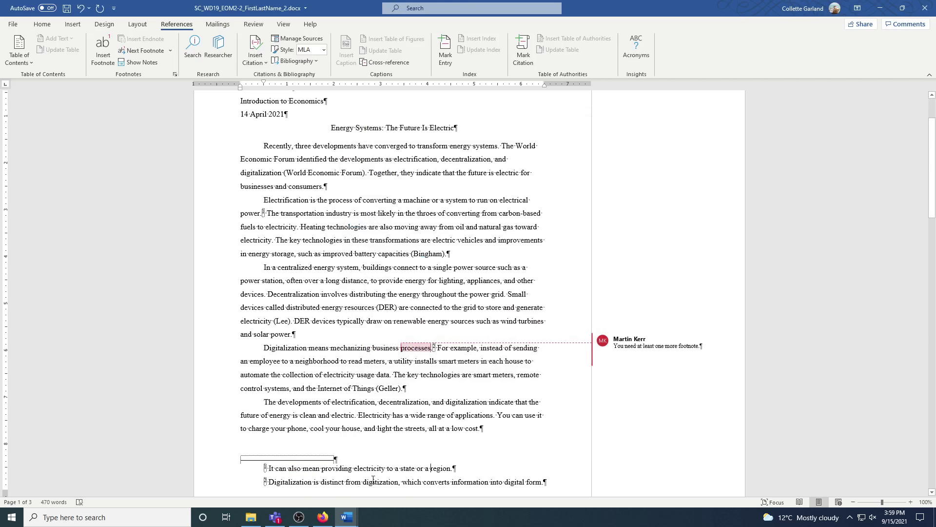
Position the cursor after 'devices' and browse the citation sources without inserting one.
{"action": "left_click", "coordinate": [396, 420]}
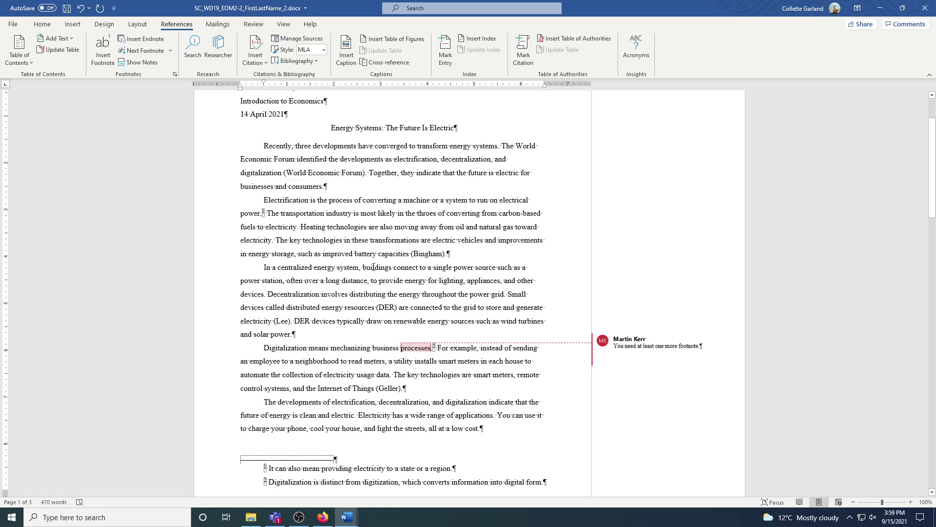
{"action": "left_click", "coordinate": [264, 295]}
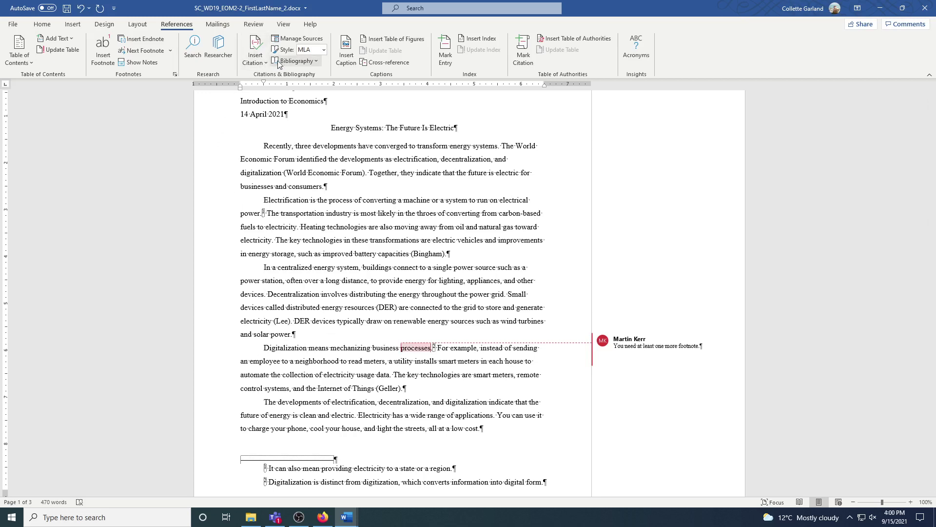
{"action": "left_click", "coordinate": [262, 63]}
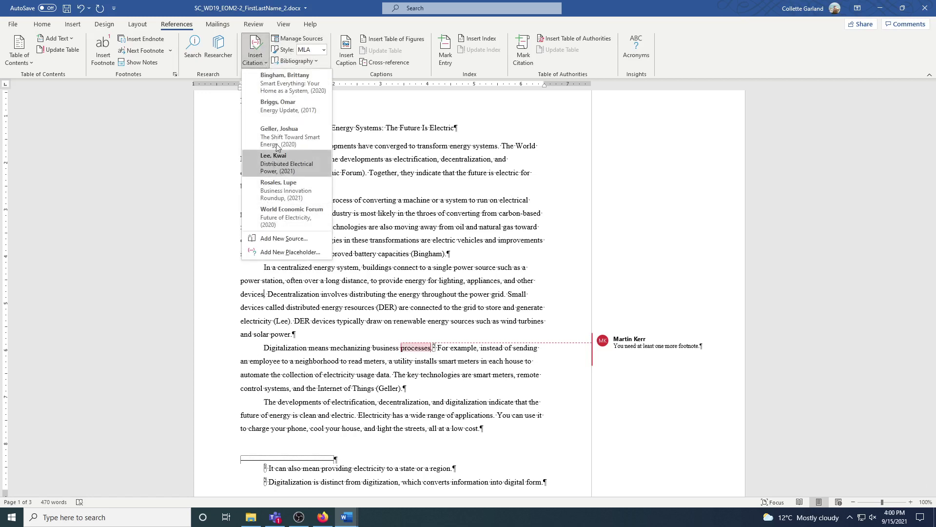
{"action": "key", "text": "Escape"}
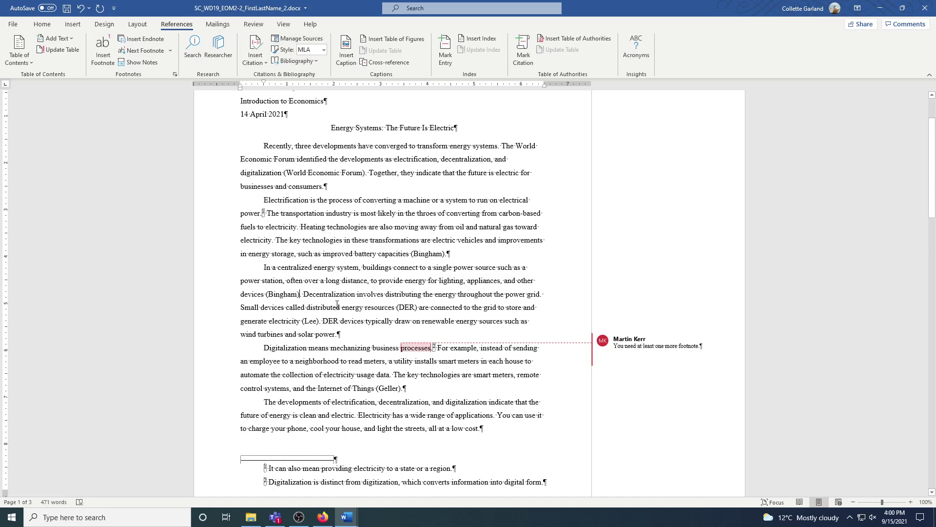
Scroll down through page 2 and back to page 1 to review the footnotes.
{"action": "scroll", "coordinate": [369, 385], "scroll_direction": "down", "scroll_amount": 8}
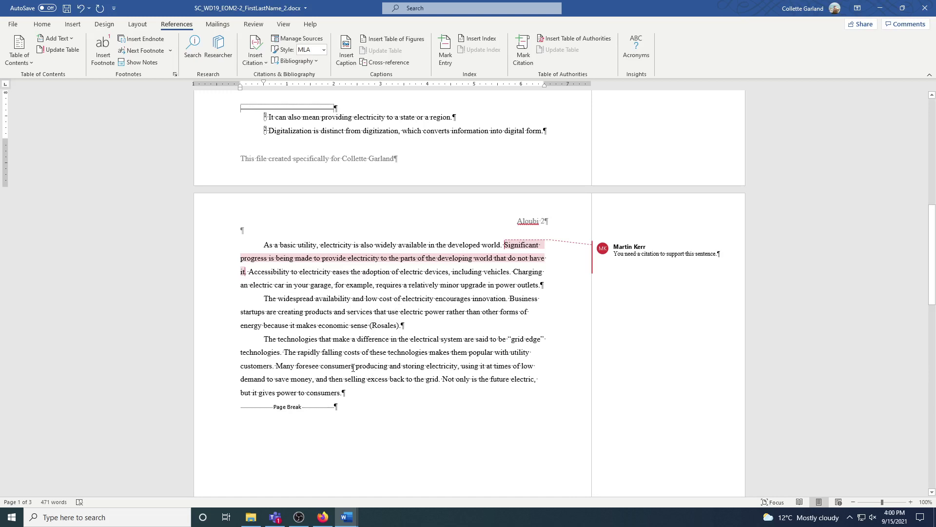
{"action": "scroll", "coordinate": [353, 368], "scroll_direction": "up", "scroll_amount": 5}
{"action": "scroll", "coordinate": [353, 370], "scroll_direction": "up", "scroll_amount": 4}
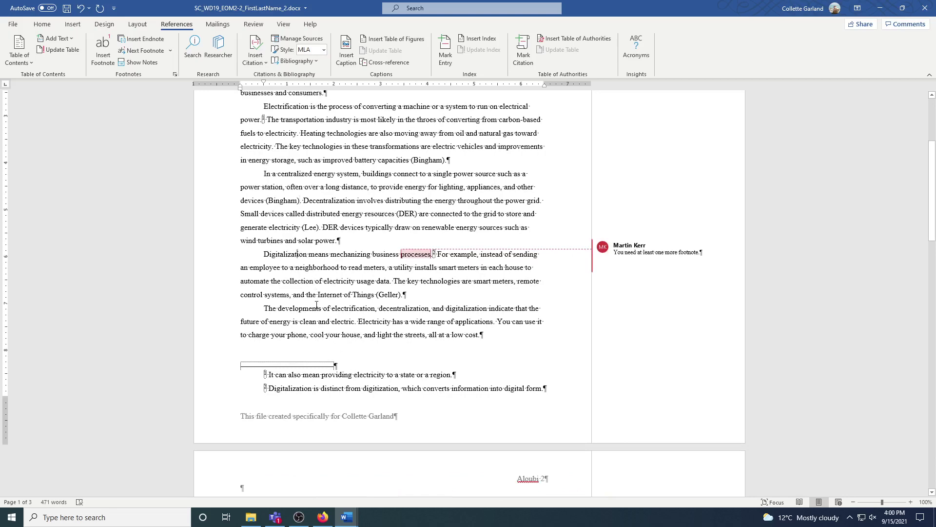
{"action": "scroll", "coordinate": [317, 304], "scroll_direction": "up", "scroll_amount": 4}
{"action": "scroll", "coordinate": [297, 324], "scroll_direction": "down", "scroll_amount": 1}
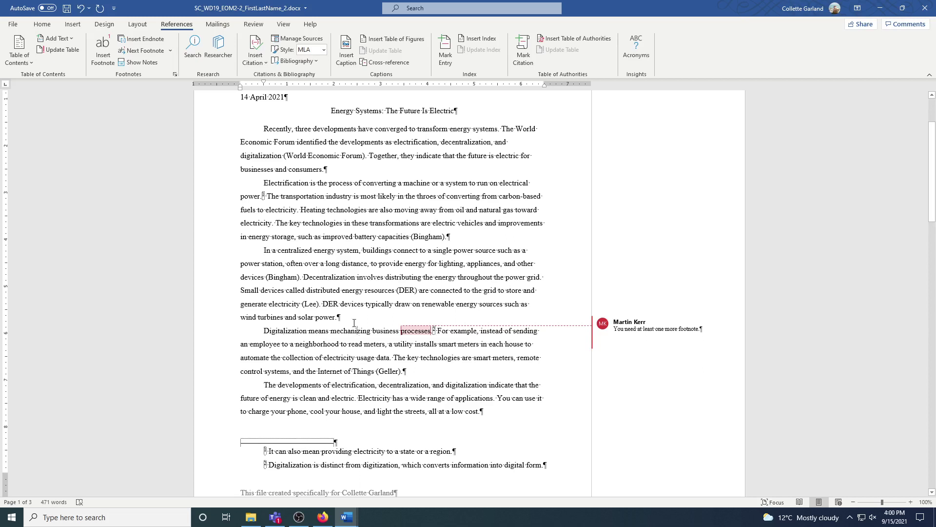
Use the Thesaurus to swap 'mechanizing' for the synonym 'automating' in the Digitalization paragraph.
{"action": "left_click", "coordinate": [254, 24]}
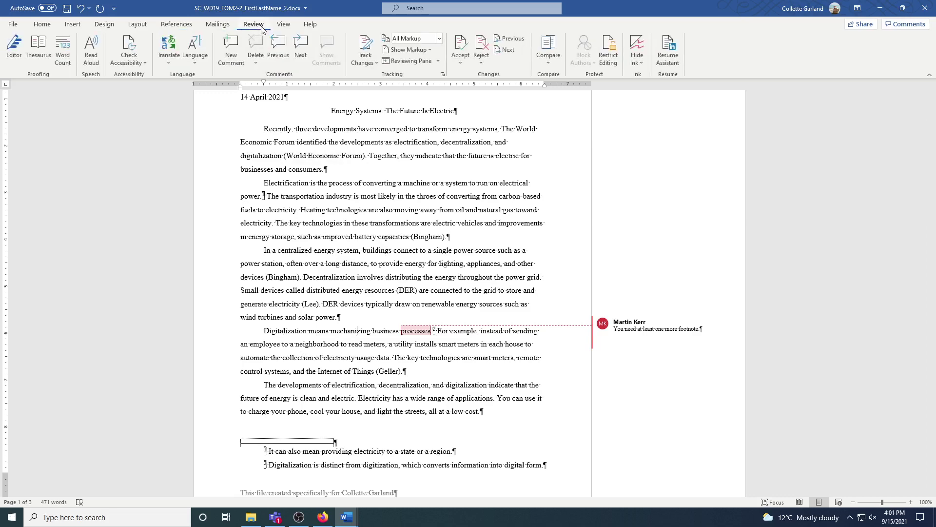
{"action": "left_click", "coordinate": [42, 63]}
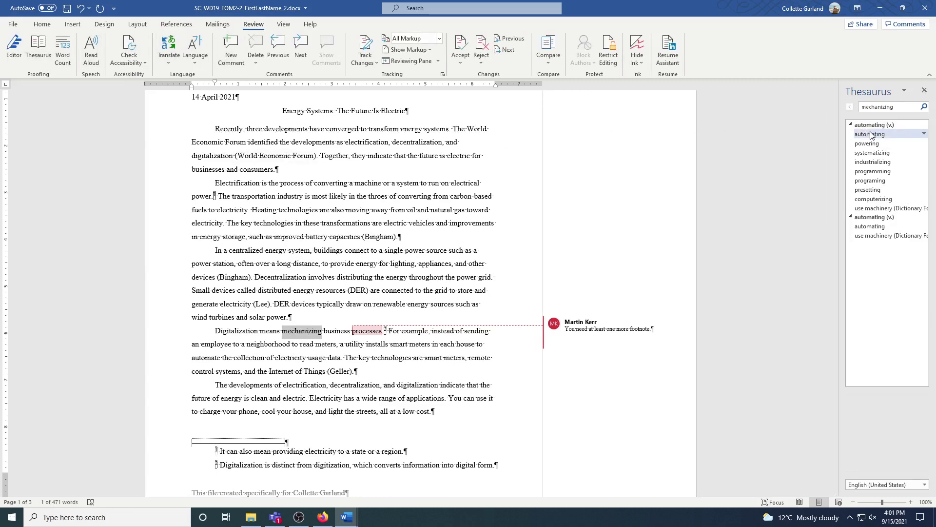
{"action": "left_click", "coordinate": [924, 134]}
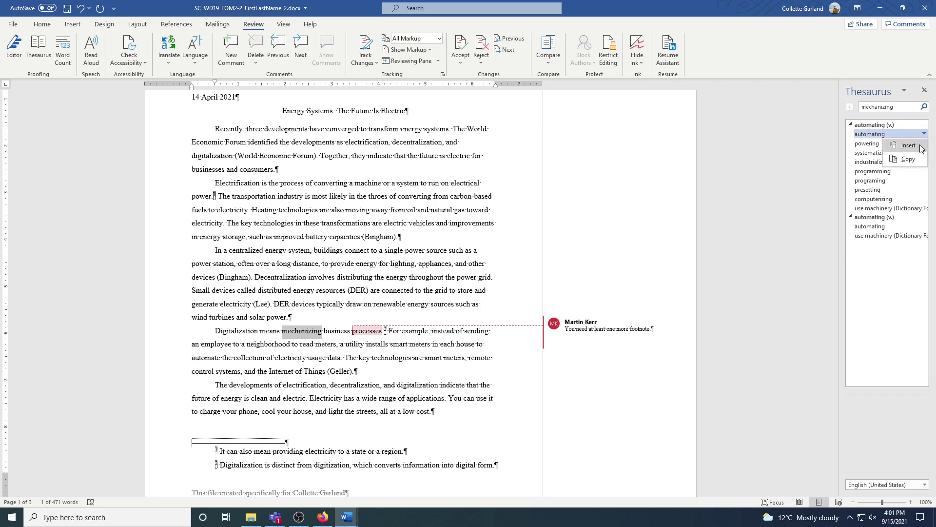
{"action": "left_click", "coordinate": [908, 145]}
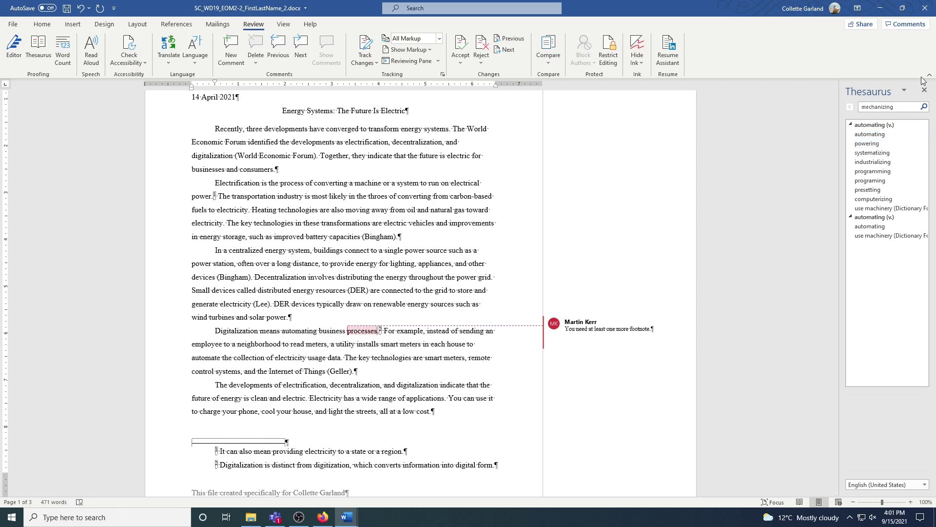
{"action": "left_click", "coordinate": [927, 92]}
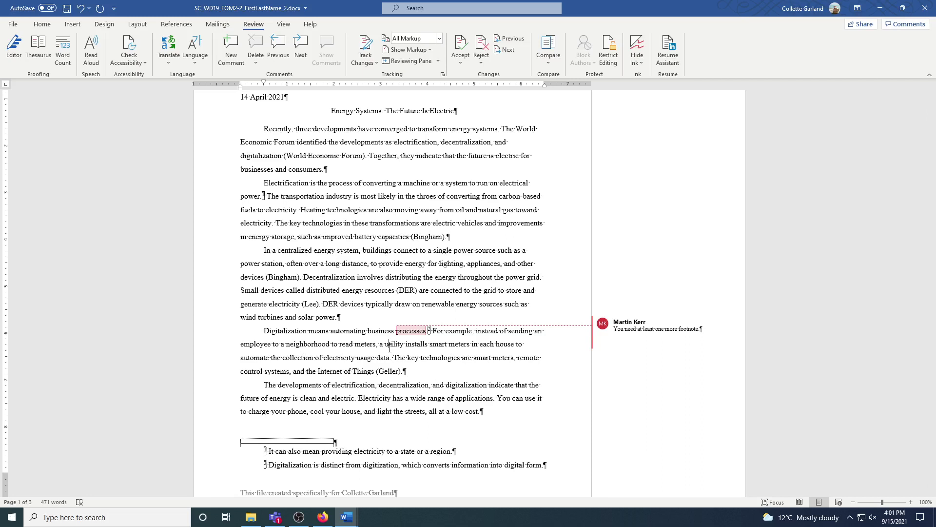
Reply 'I added one.' to the reviewer's comment asking for another footnote.
{"action": "mouse_move", "coordinate": [634, 327]}
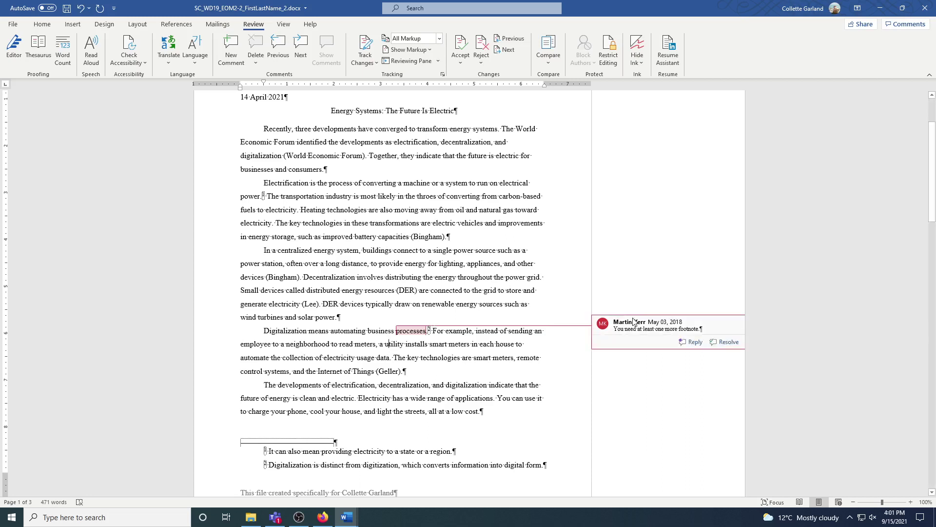
{"action": "left_click", "coordinate": [686, 342]}
{"action": "type", "text": "I added one"}
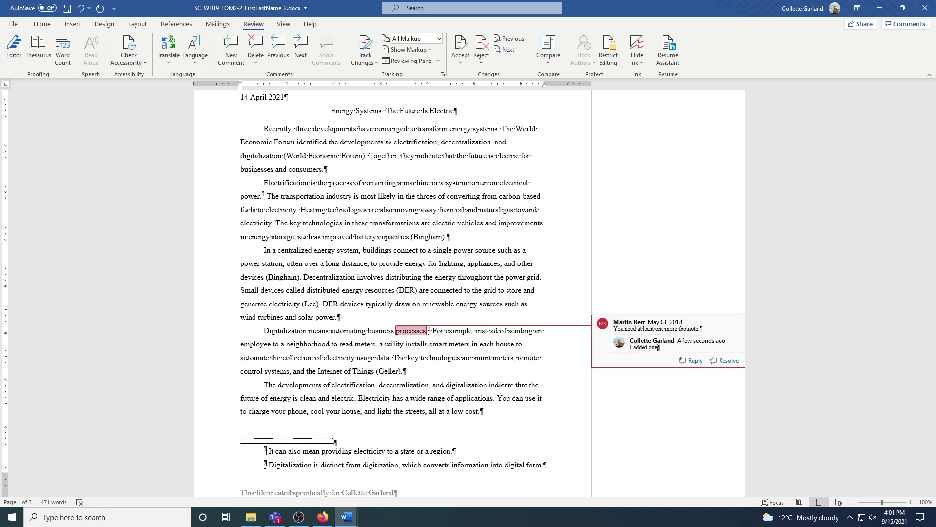
{"action": "type", "text": "."}
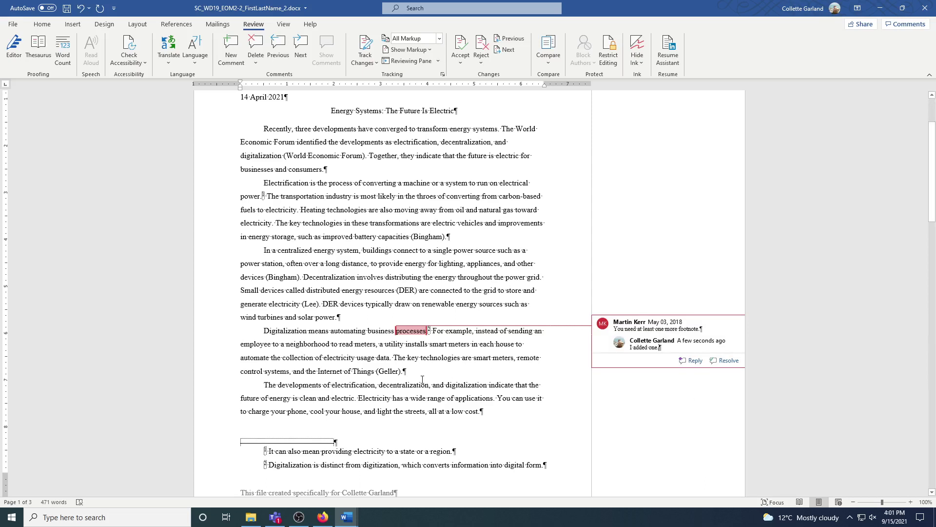
Edit the (Geller) citation after Internet of Things to include page 26.
{"action": "left_click", "coordinate": [394, 371]}
{"action": "right_click", "coordinate": [394, 371]}
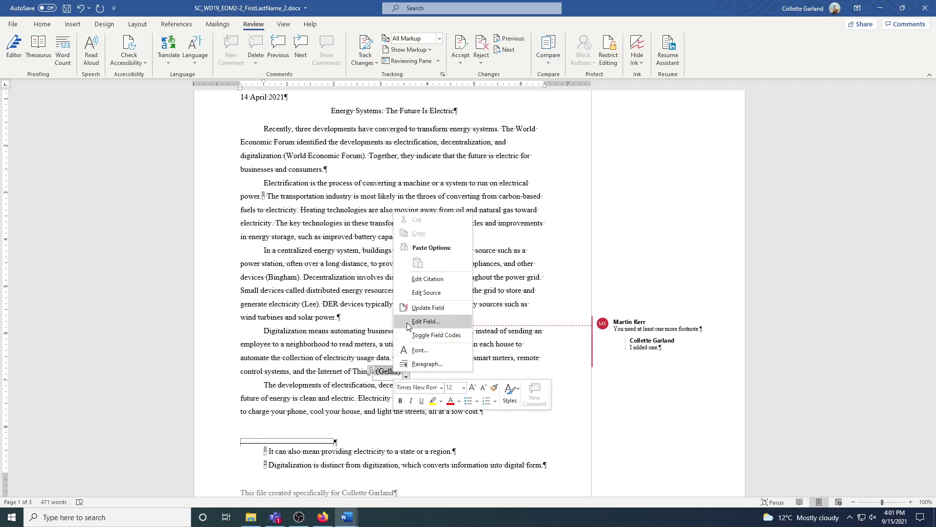
{"action": "left_click", "coordinate": [429, 280]}
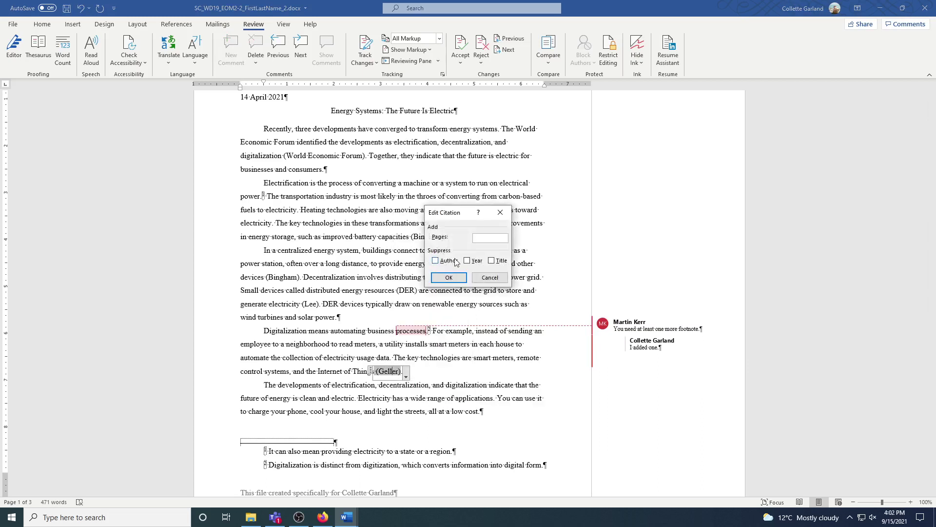
{"action": "type", "text": "26"}
{"action": "left_click", "coordinate": [466, 278]}
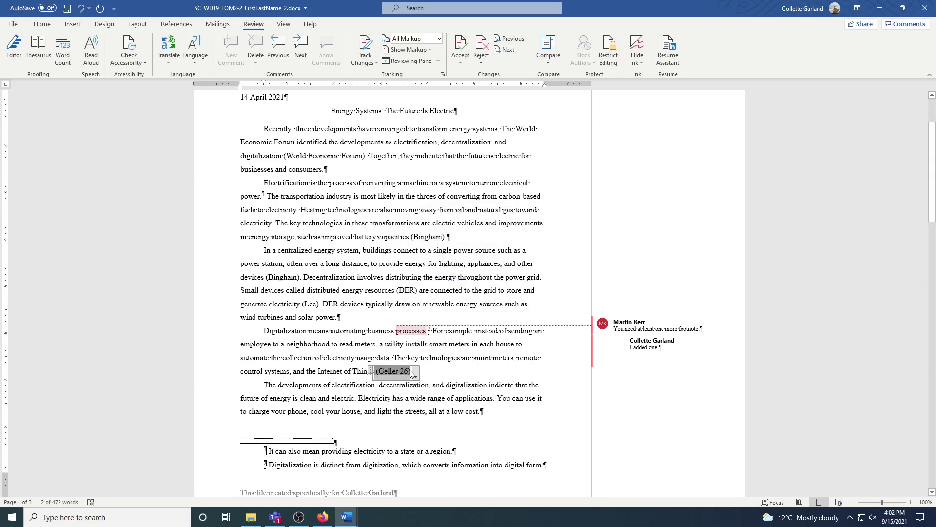
{"action": "left_click", "coordinate": [433, 371]}
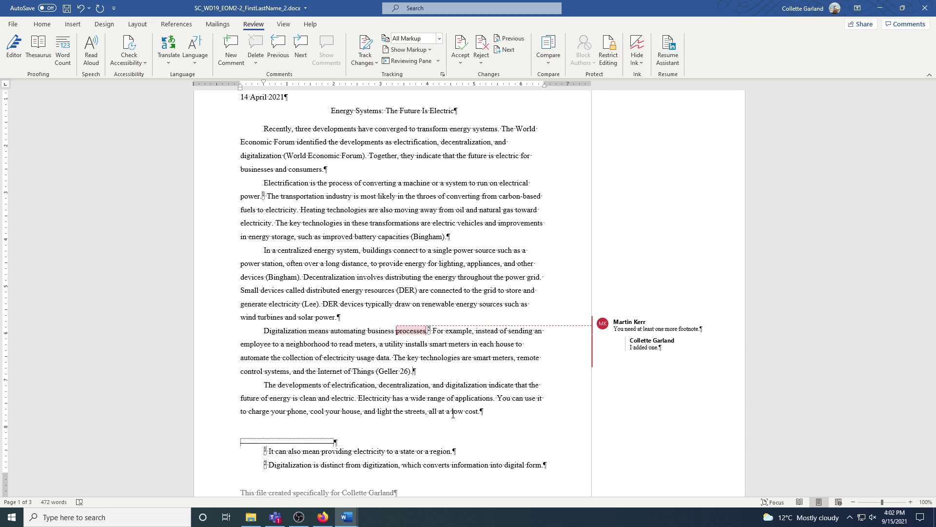
Delete the page 2 comment requesting a citation for the 'Significant progress' sentence.
{"action": "scroll", "coordinate": [452, 414], "scroll_direction": "down", "scroll_amount": 2}
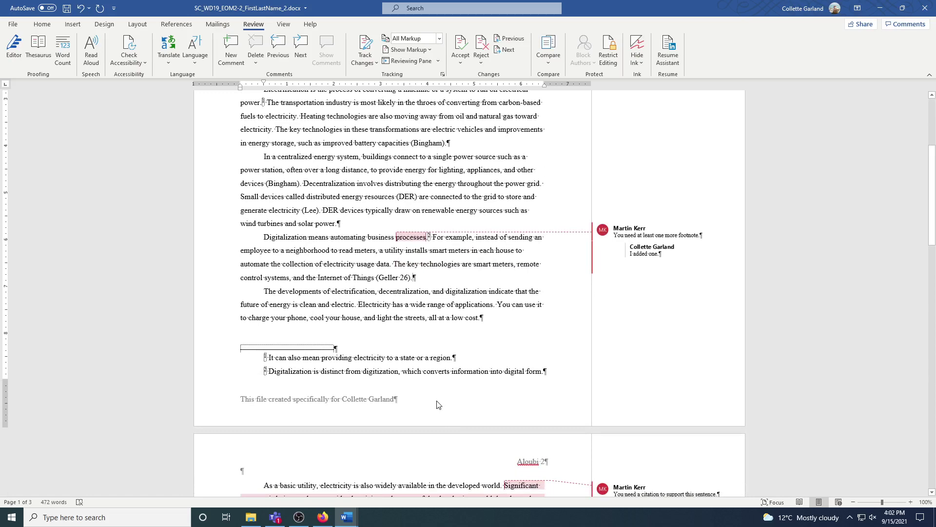
{"action": "scroll", "coordinate": [448, 405], "scroll_direction": "down", "scroll_amount": 2}
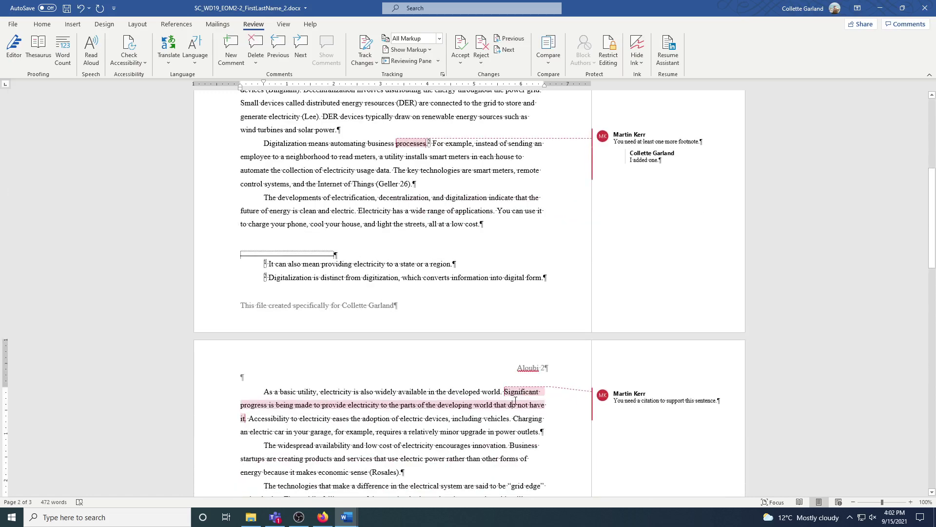
{"action": "left_click", "coordinate": [630, 400]}
{"action": "triple_click", "coordinate": [640, 397]}
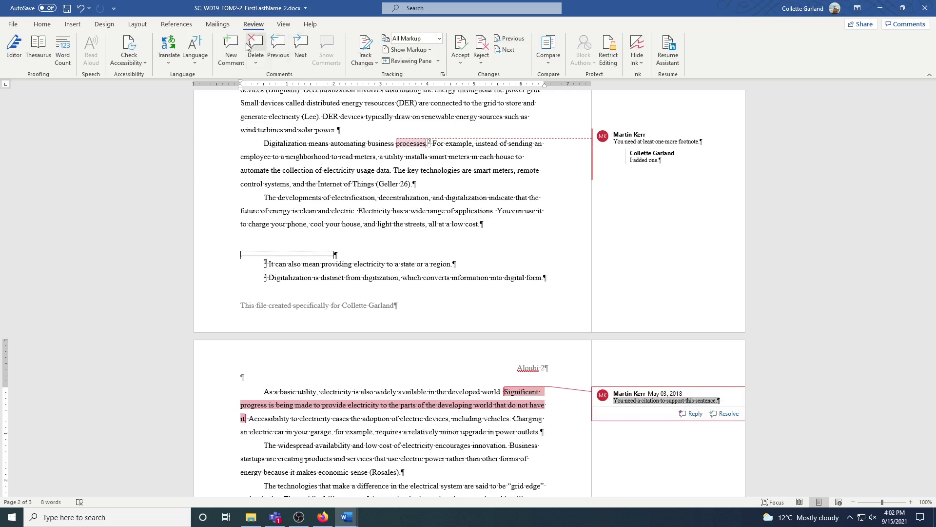
{"action": "left_click", "coordinate": [255, 61]}
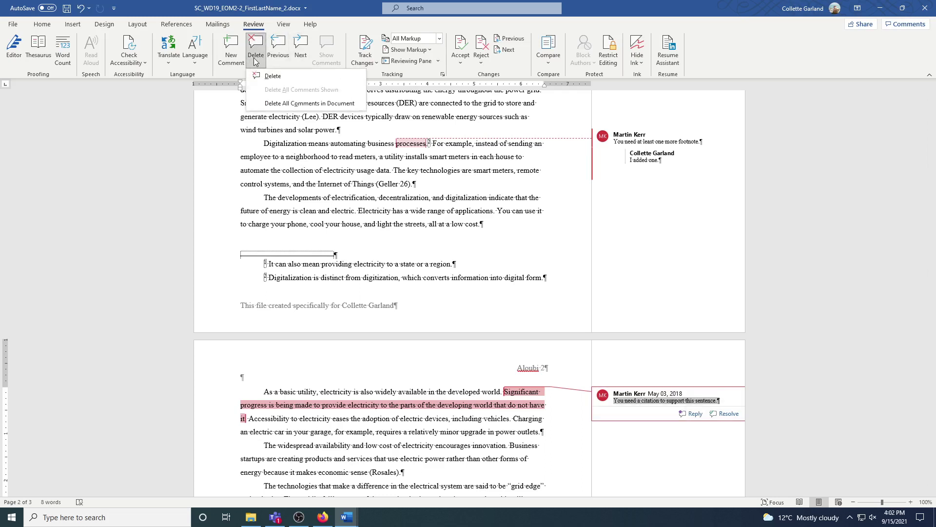
{"action": "left_click", "coordinate": [271, 77]}
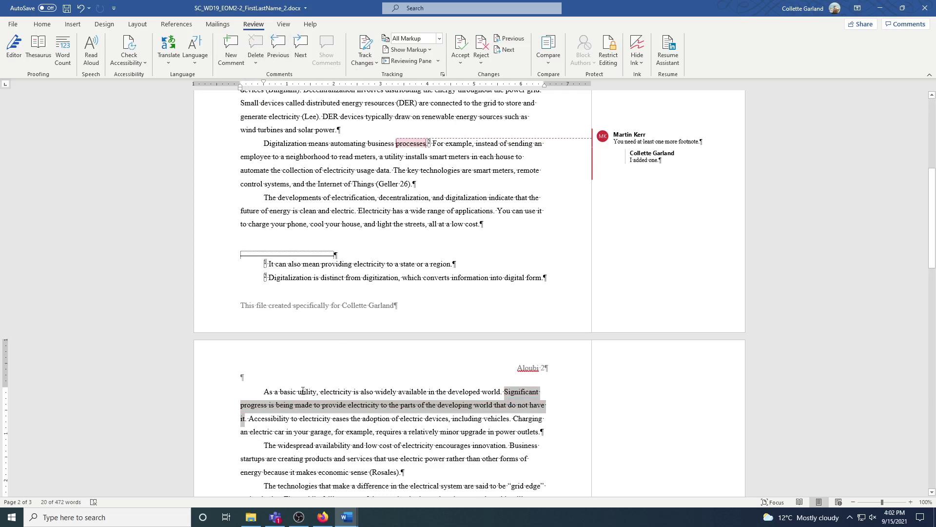
Start a new Web site source for a citation after 'do not have it'.
{"action": "left_click", "coordinate": [246, 420]}
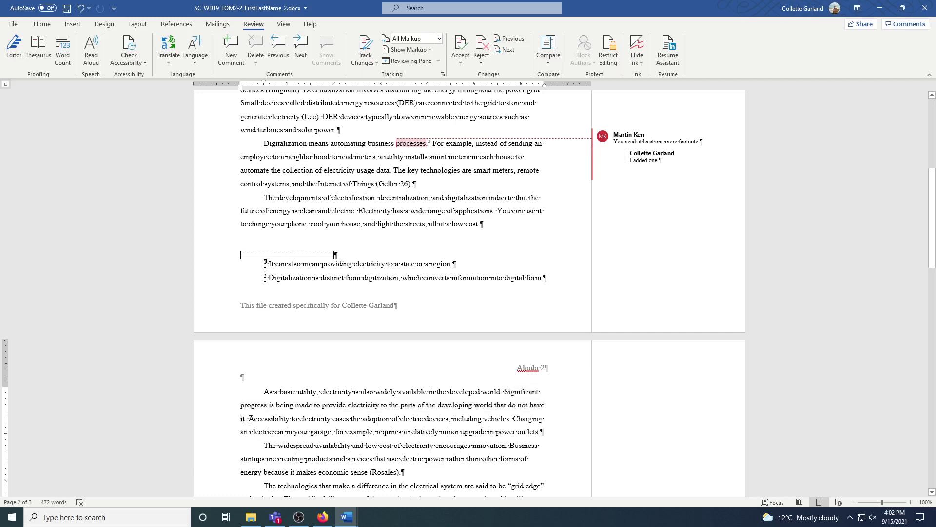
{"action": "left_click", "coordinate": [178, 26]}
{"action": "left_click", "coordinate": [254, 56]}
{"action": "left_click", "coordinate": [287, 239]}
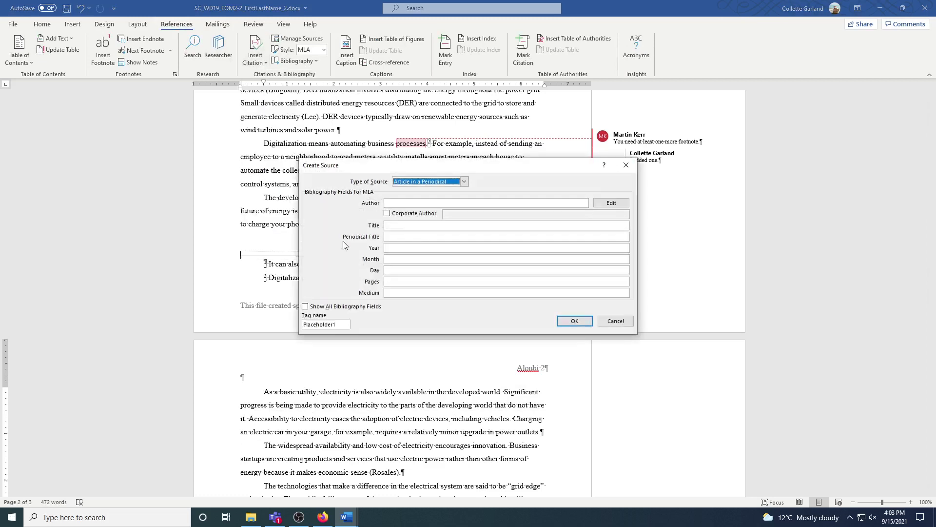
{"action": "left_click", "coordinate": [464, 182]}
{"action": "scroll", "coordinate": [437, 219], "scroll_direction": "down", "scroll_amount": 2}
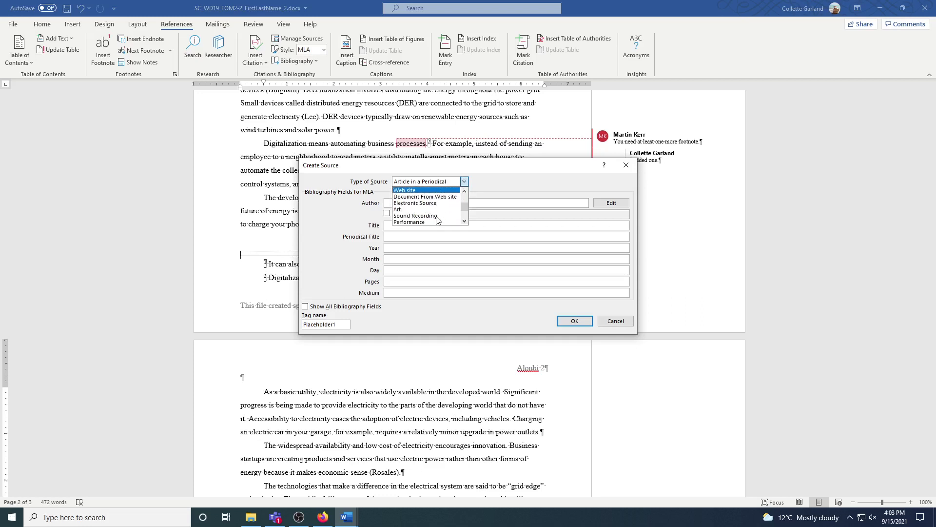
{"action": "left_click", "coordinate": [423, 191]}
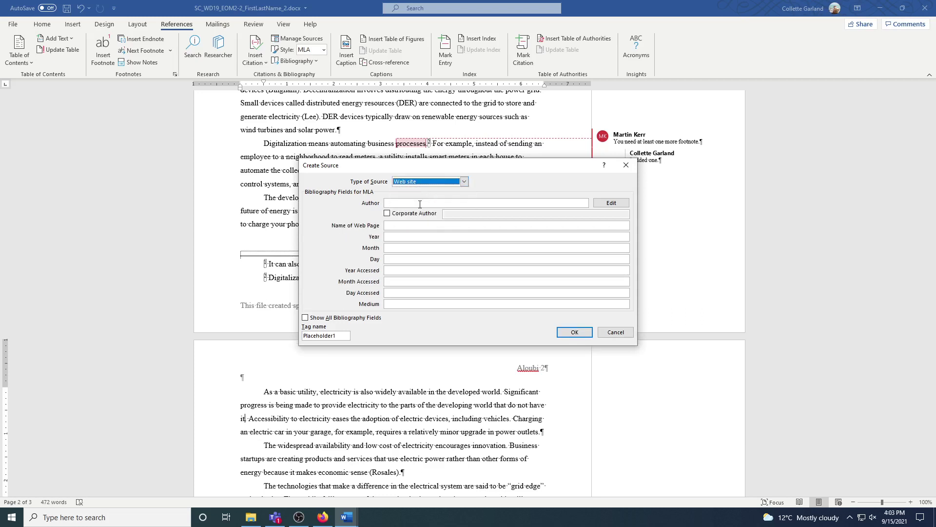
Enter author 'Yang, Tim', page name 'The Last Mile for Electricity', published 2020 May 4.
{"action": "left_click", "coordinate": [420, 204]}
{"action": "type", "text": "Yang, Tim"}
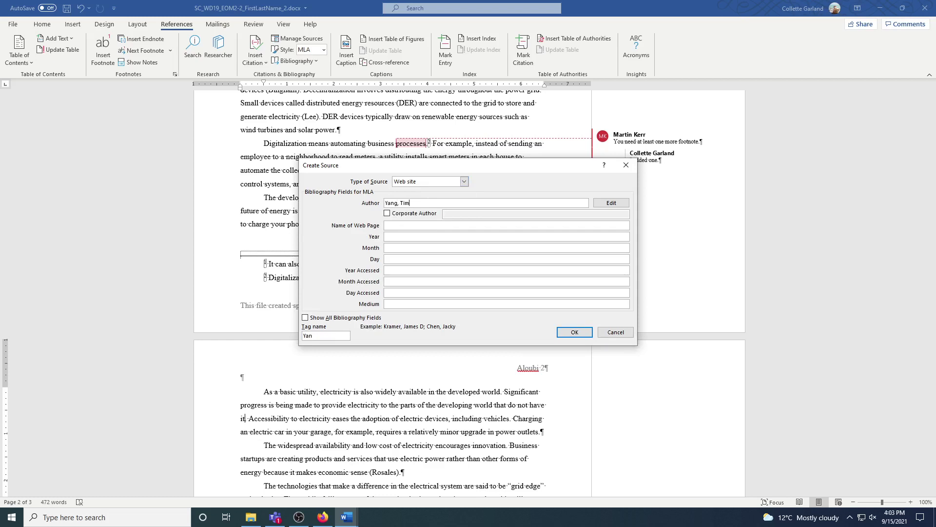
{"action": "left_click", "coordinate": [412, 224]}
{"action": "type", "text": "The Last Mile for Electricity"}
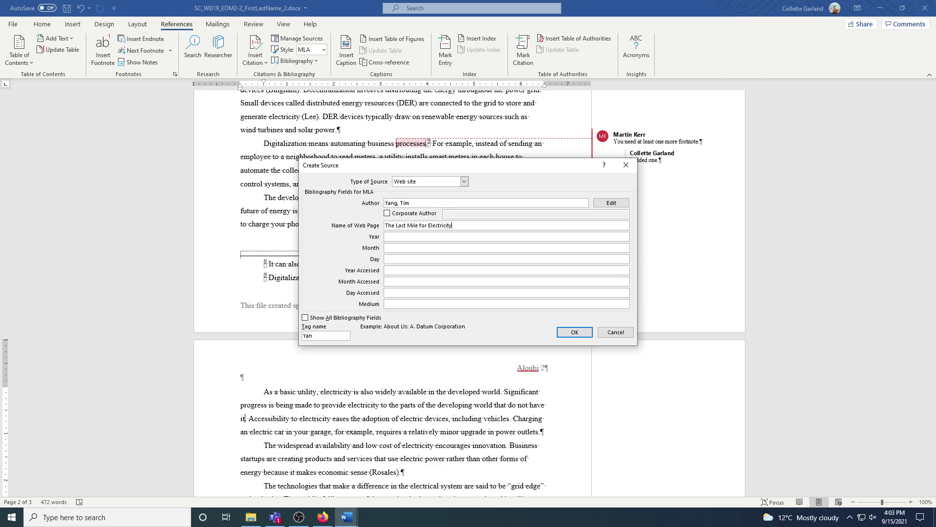
{"action": "key", "text": "Tab"}
{"action": "type", "text": "2020"}
{"action": "key", "text": "Tab"}
{"action": "type", "text": "May"}
{"action": "key", "text": "Tab"}
{"action": "type", "text": "4"}
Set accessed date 2021 Apr 2 and medium 'Website', then insert the citation.
{"action": "key", "text": "Tab"}
{"action": "type", "text": "2021"}
{"action": "key", "text": "Tab"}
{"action": "type", "text": "Apr"}
{"action": "key", "text": "Tab"}
{"action": "type", "text": "2wEBSITE"}
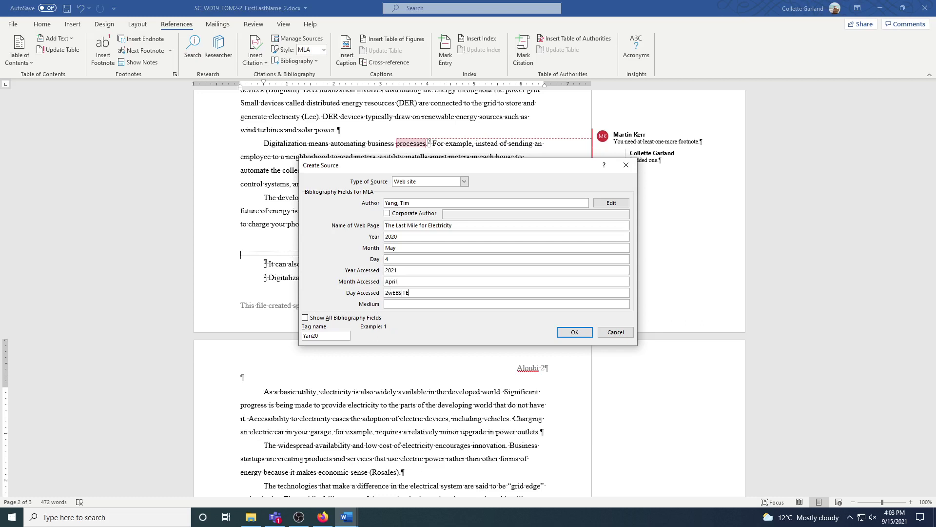
{"action": "key", "text": "BackSpace"}
{"action": "key", "text": "BackSpace"}
{"action": "key", "text": "BackSpace"}
{"action": "key", "text": "BackSpace"}
{"action": "key", "text": "BackSpace"}
{"action": "key", "text": "BackSpace"}
{"action": "key", "text": "BackSpace"}
{"action": "key", "text": "BackSpace"}
{"action": "type", "text": "Website"}
{"action": "left_click_drag", "start_coordinate": [417, 293], "coordinate": [384, 293]}
{"action": "key", "text": "ctrl+x"}
{"action": "left_click", "coordinate": [389, 303]}
{"action": "key", "text": "ctrl+v"}
{"action": "left_click", "coordinate": [390, 293]}
{"action": "type", "text": "2"}
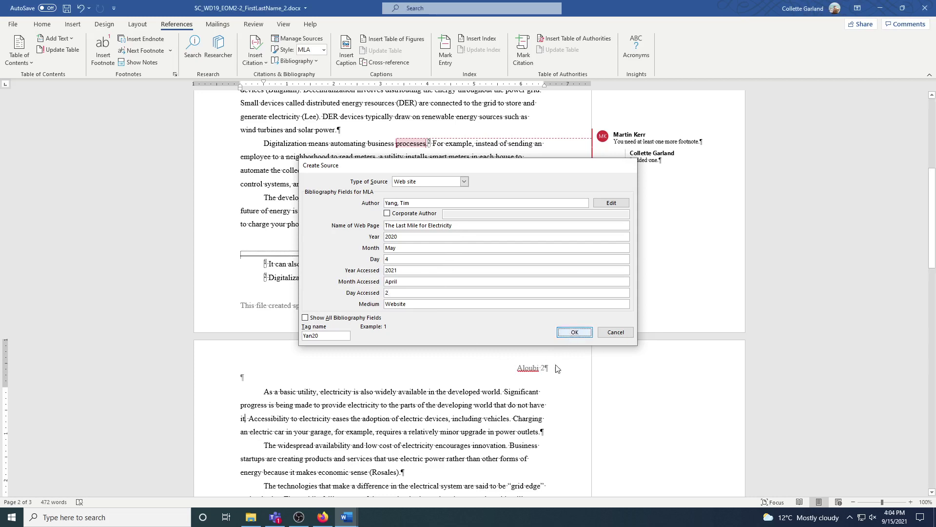
{"action": "left_click", "coordinate": [568, 333]}
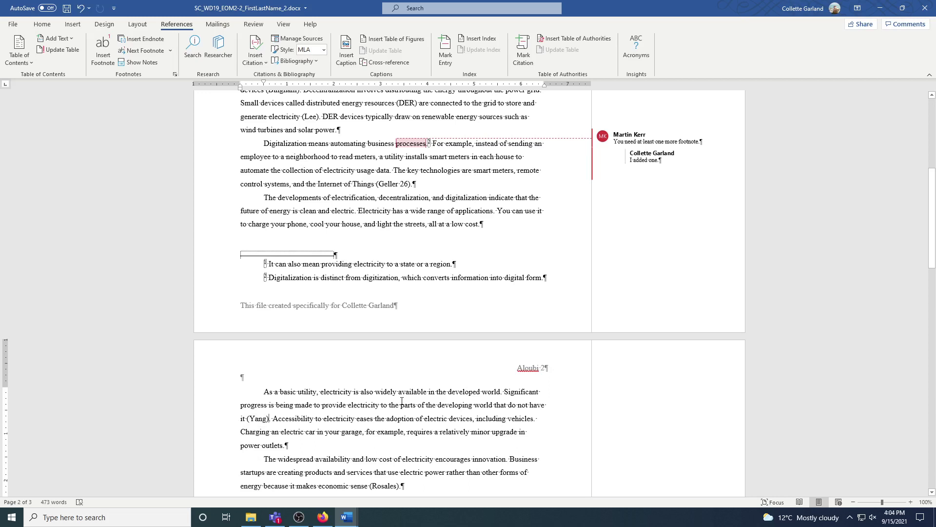
Insert a 'Moyles' placeholder citation after 'customers' in the grid-edge technologies paragraph.
{"action": "scroll", "coordinate": [402, 401], "scroll_direction": "down", "scroll_amount": 3}
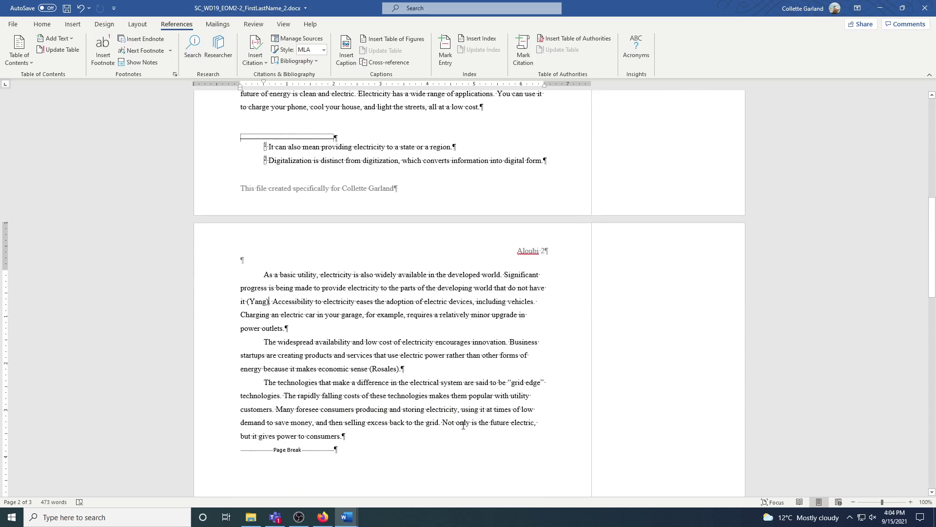
{"action": "scroll", "coordinate": [460, 425], "scroll_direction": "up", "scroll_amount": 2}
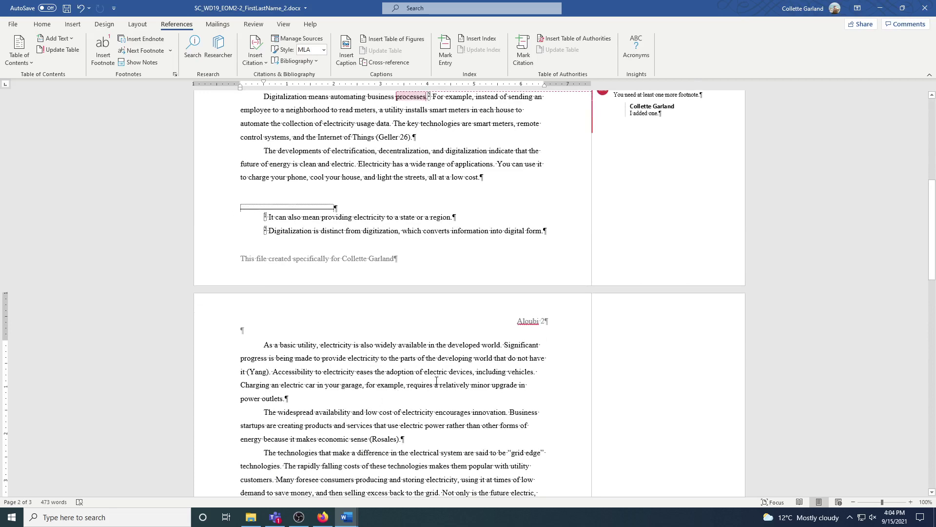
{"action": "scroll", "coordinate": [437, 380], "scroll_direction": "down", "scroll_amount": 2}
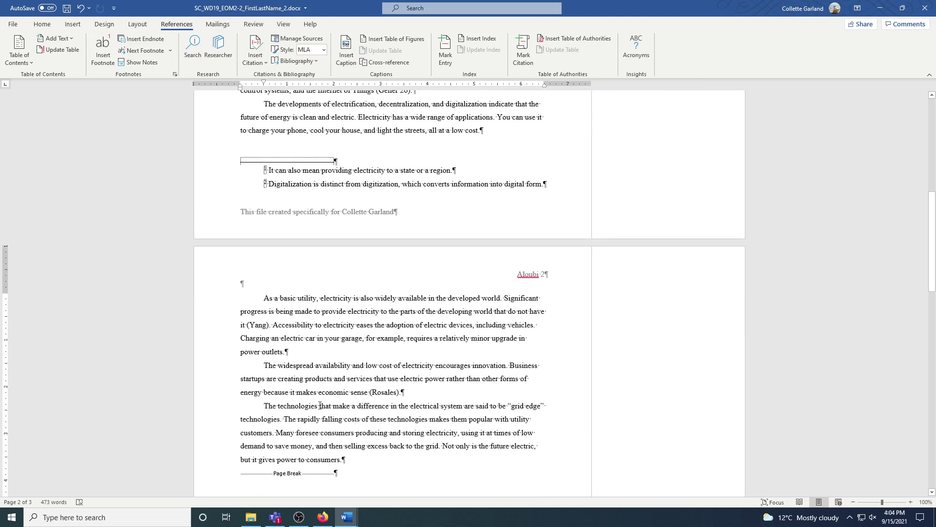
{"action": "left_click", "coordinate": [285, 419]}
{"action": "left_click", "coordinate": [257, 62]}
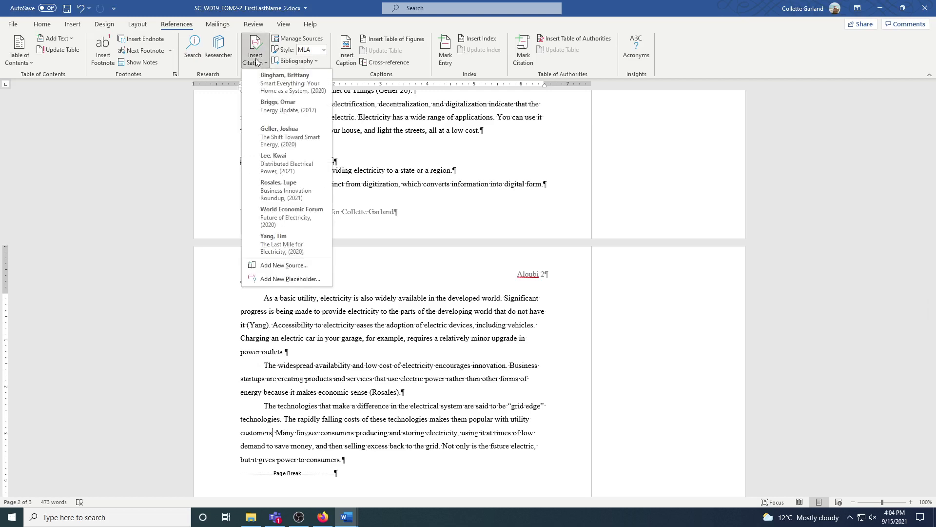
{"action": "left_click", "coordinate": [278, 279]}
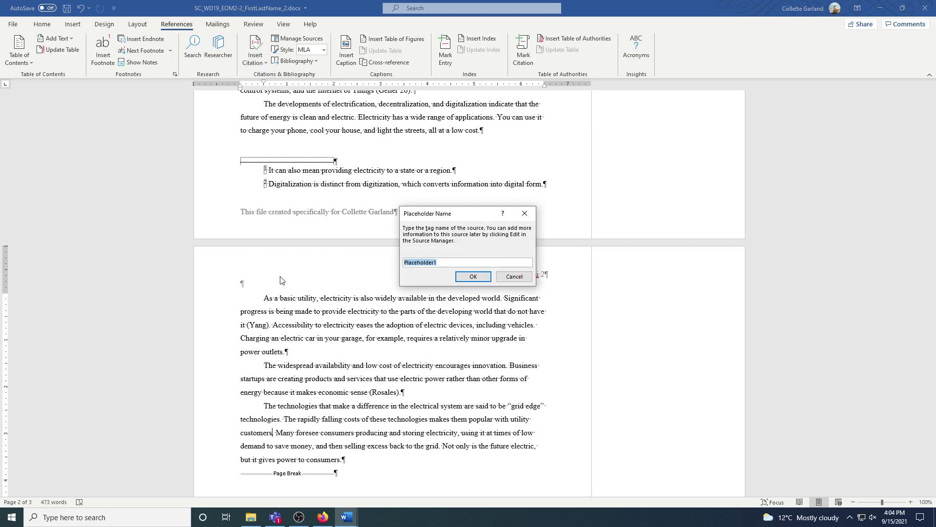
{"action": "type", "text": "Moyles"}
{"action": "left_click", "coordinate": [470, 277]}
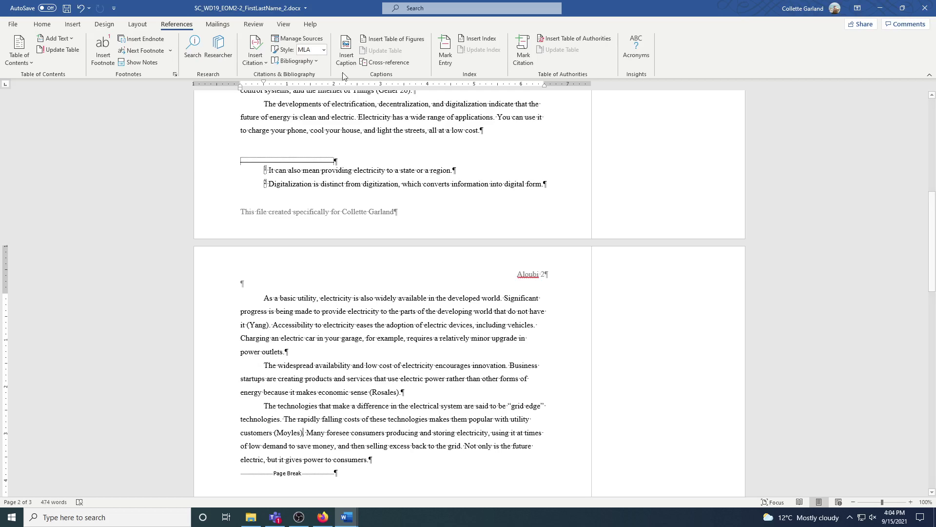
Delete the Briggs Energy Update (2017) source from the Source Manager's current list.
{"action": "left_click", "coordinate": [318, 43]}
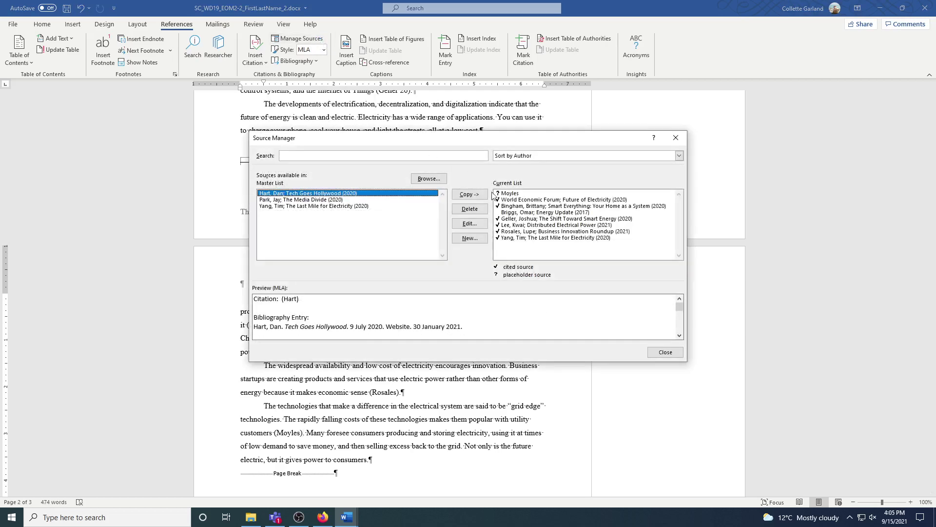
{"action": "left_click", "coordinate": [507, 213]}
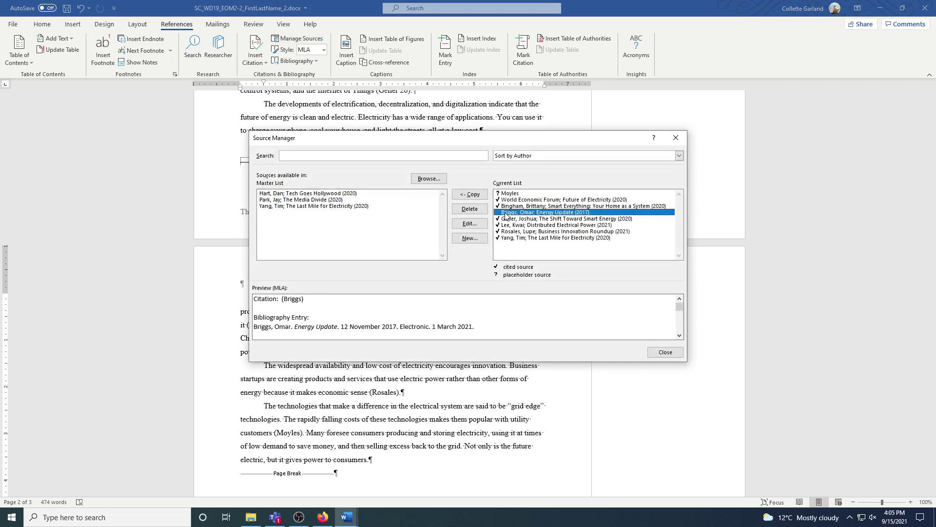
{"action": "left_click", "coordinate": [481, 209]}
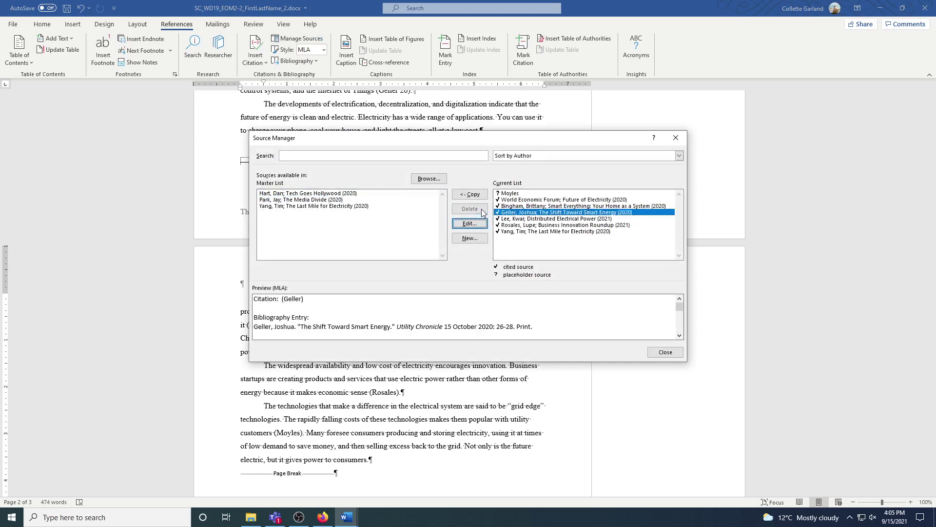
{"action": "left_click", "coordinate": [654, 356]}
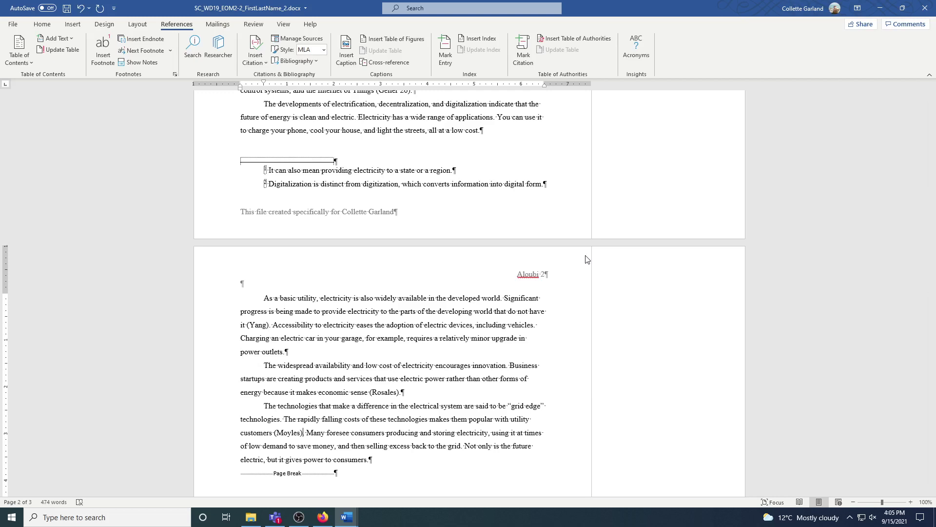
Replace all 3 occurrences of 'developments' with 'trends' using Find and Replace.
{"action": "left_click", "coordinate": [51, 26]}
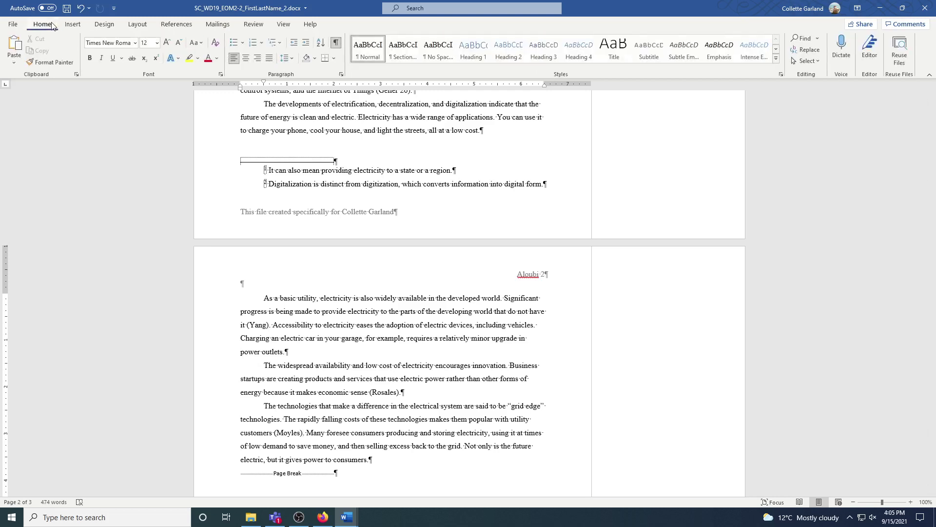
{"action": "left_click", "coordinate": [798, 51]}
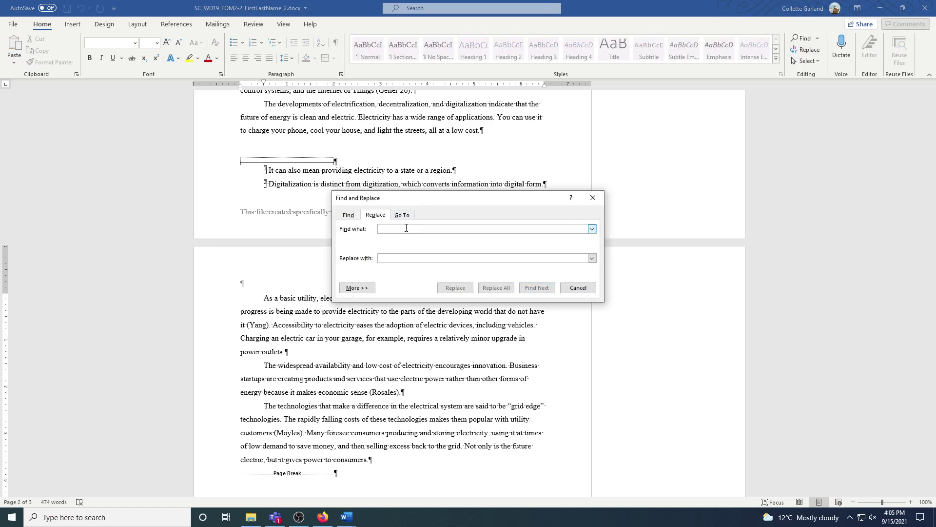
{"action": "type", "text": "developments"}
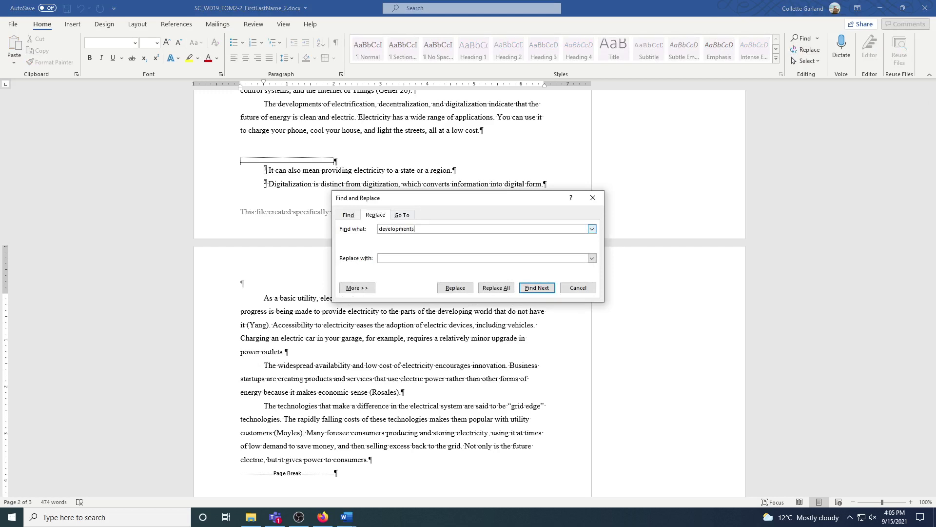
{"action": "left_click", "coordinate": [444, 258]}
{"action": "type", "text": "trends"}
{"action": "left_click", "coordinate": [495, 289]}
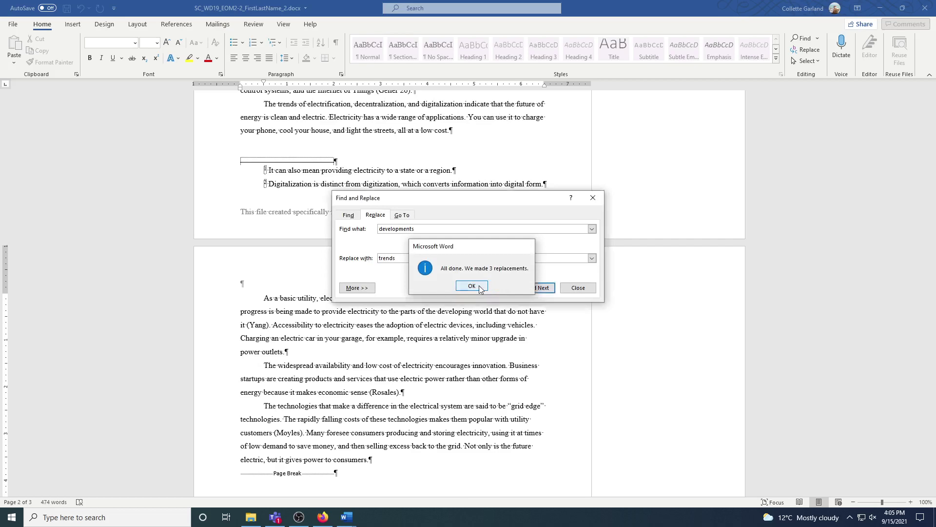
{"action": "left_click", "coordinate": [480, 287]}
Insert the six-source bibliography under the Works Cited heading, then save the paper.
{"action": "left_click", "coordinate": [573, 288]}
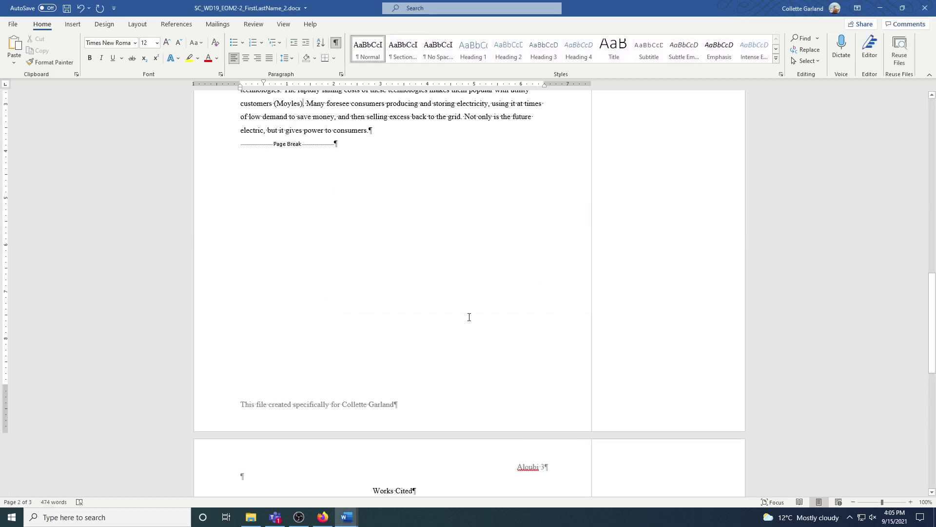
{"action": "scroll", "coordinate": [469, 317], "scroll_direction": "up", "scroll_amount": 5}
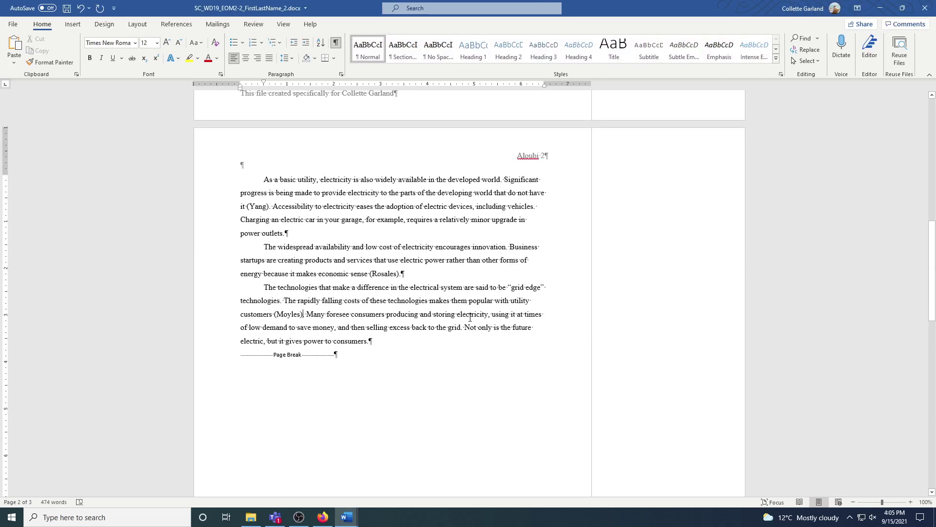
{"action": "scroll", "coordinate": [470, 318], "scroll_direction": "down", "scroll_amount": 7}
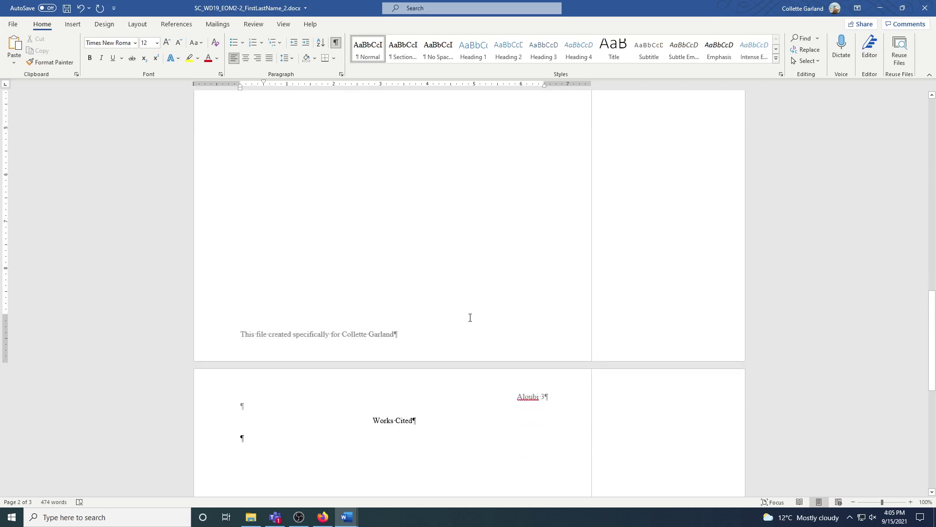
{"action": "scroll", "coordinate": [470, 318], "scroll_direction": "down", "scroll_amount": 3}
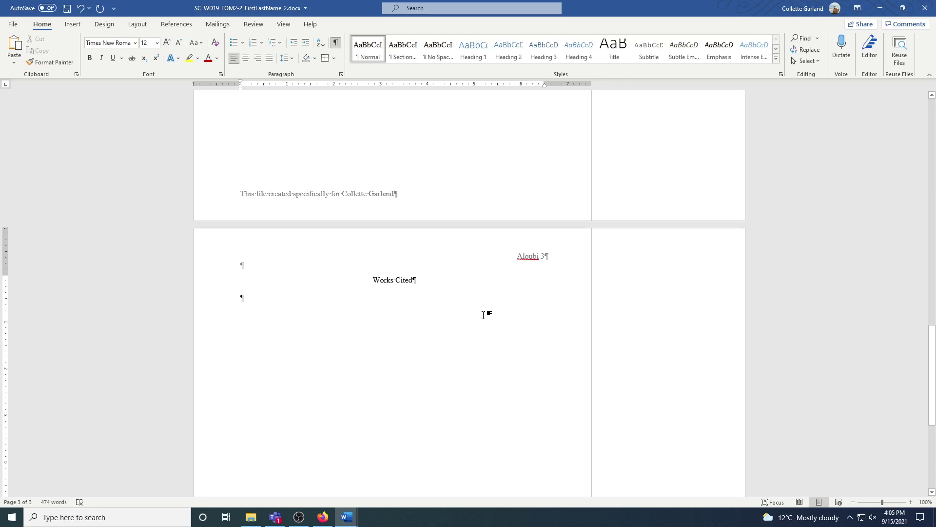
{"action": "left_click", "coordinate": [177, 24]}
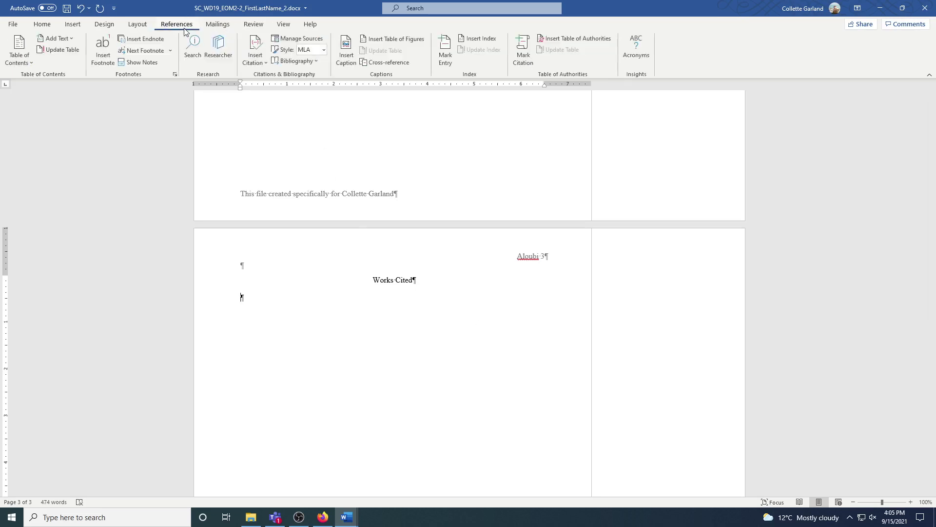
{"action": "left_click", "coordinate": [281, 61]}
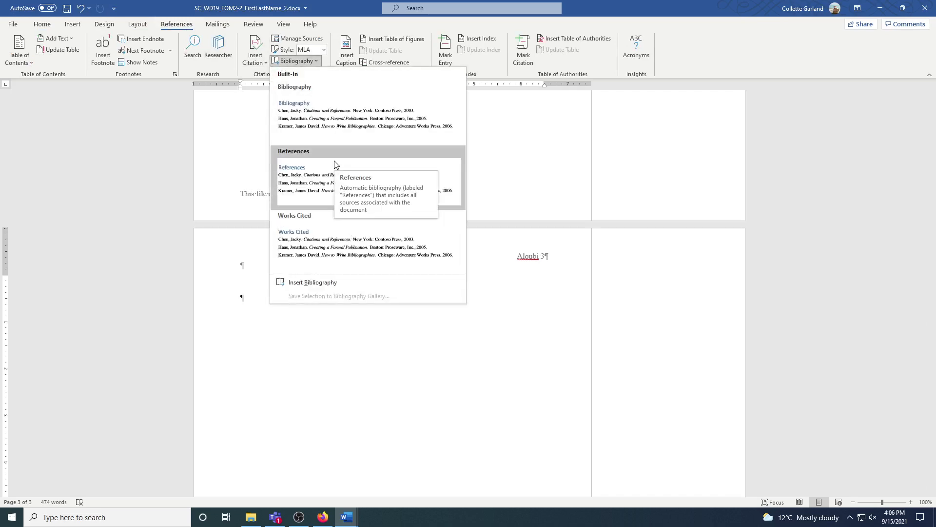
{"action": "left_click", "coordinate": [334, 283]}
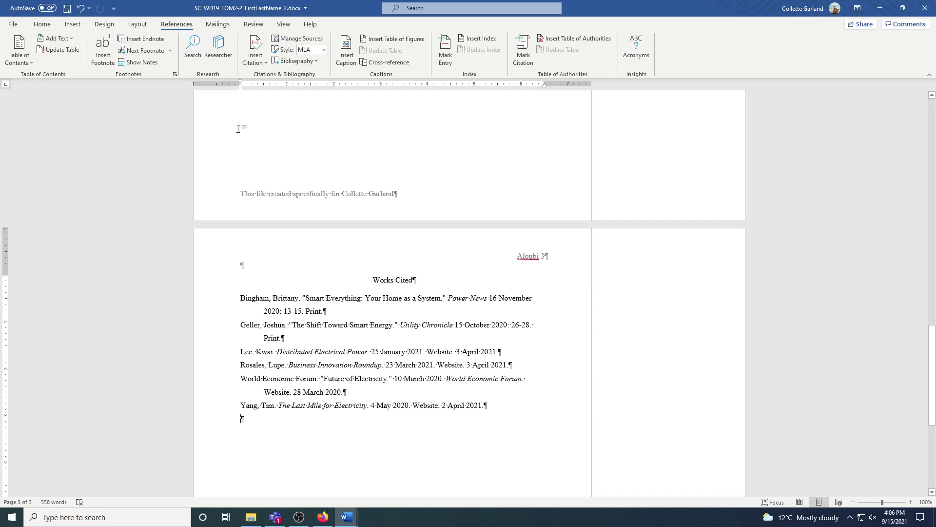
{"action": "left_click", "coordinate": [68, 10]}
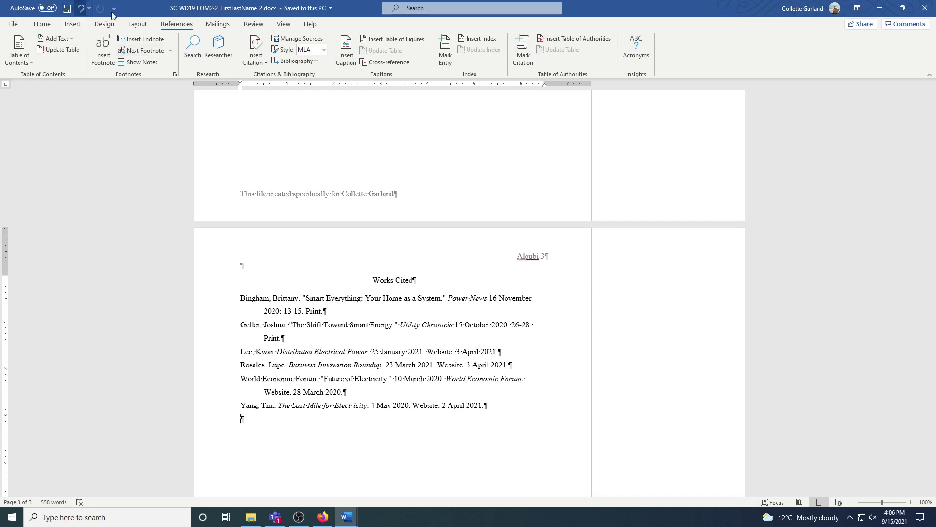